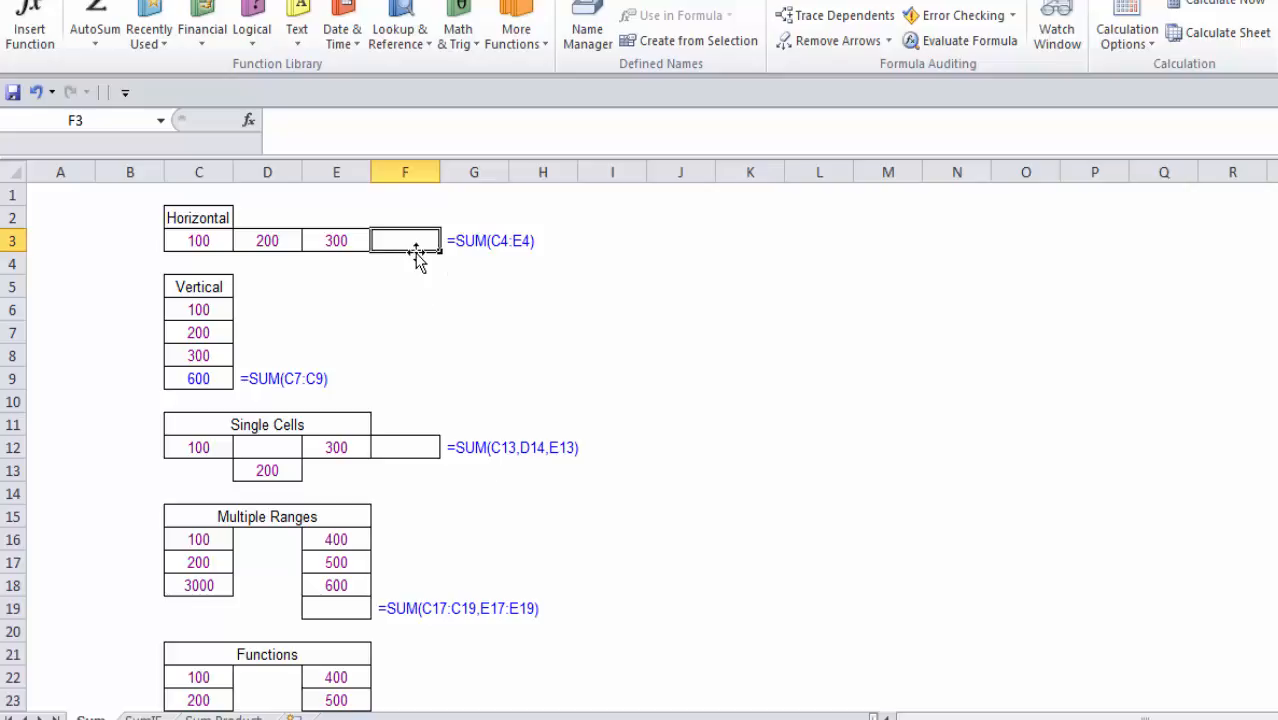
Total the horizontal values in F3 with =SUM(C3:E3), and check the formula of the vertical total in C9.
{"action": "type", "text": "=sum"}
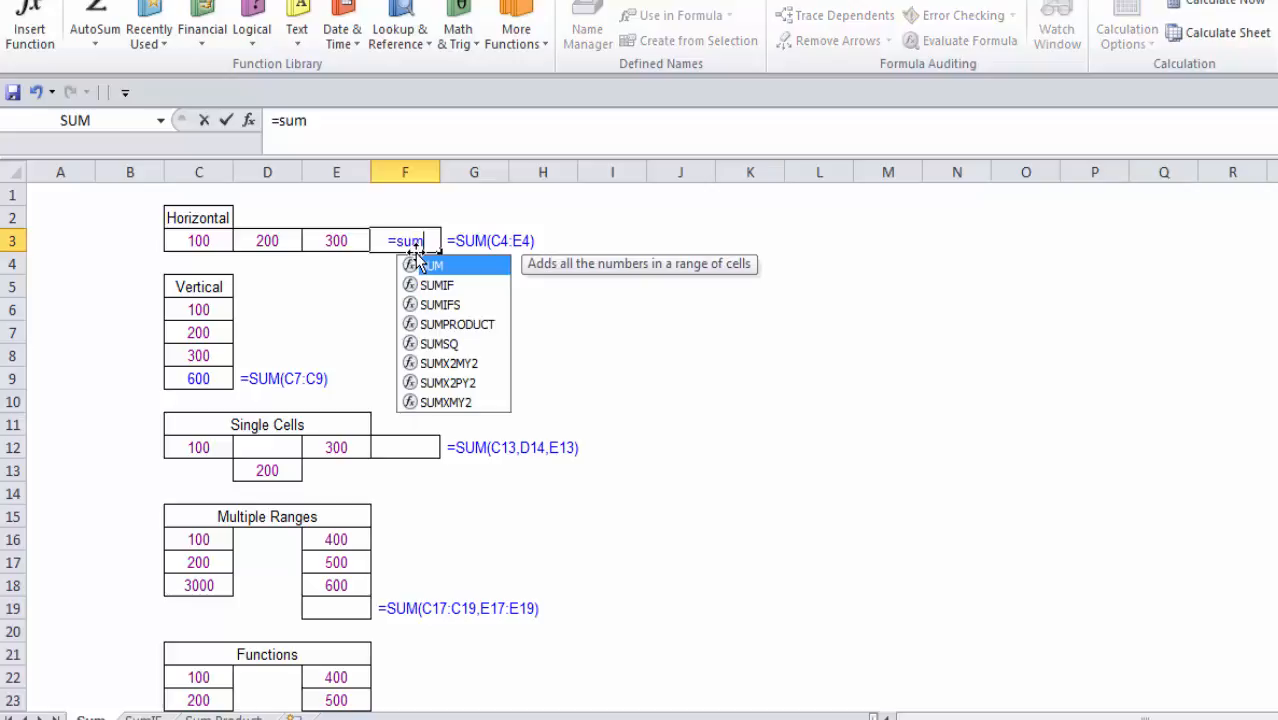
{"action": "type", "text": "("}
{"action": "left_click", "coordinate": [188, 241]}
{"action": "left_click_drag", "start_coordinate": [188, 241], "coordinate": [345, 240]}
{"action": "left_click", "coordinate": [364, 131]}
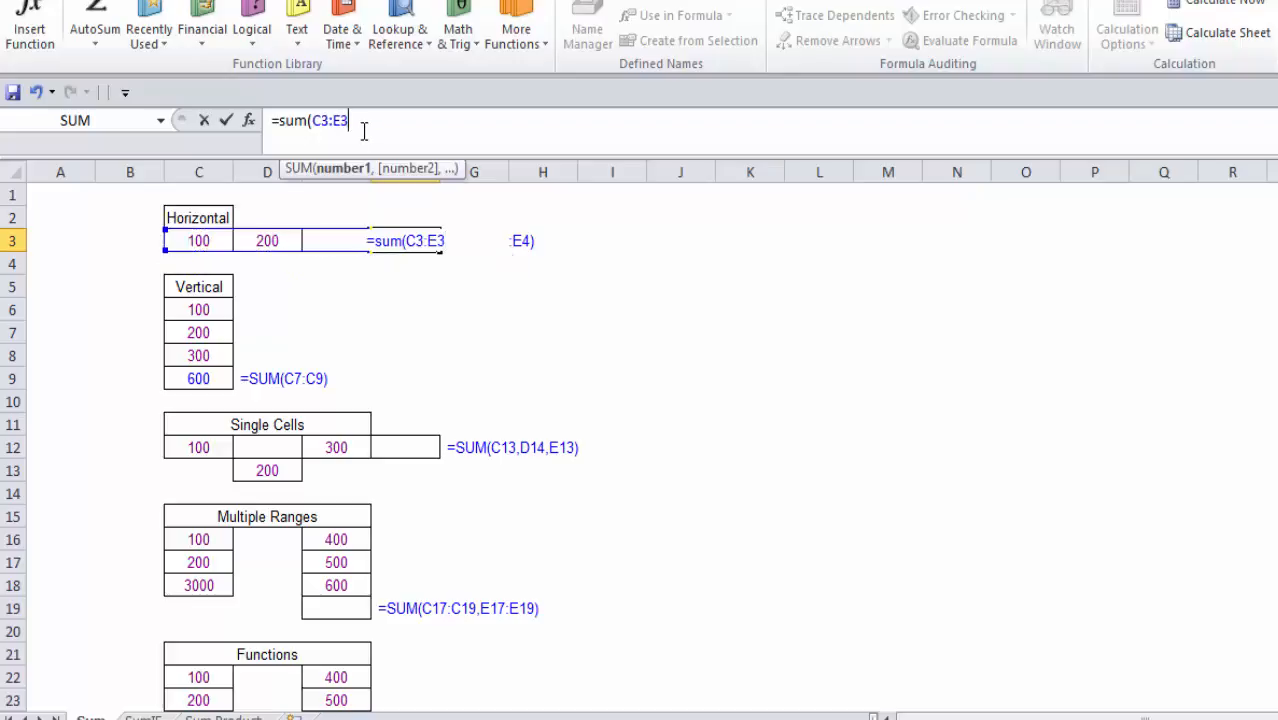
{"action": "type", "text": ")"}
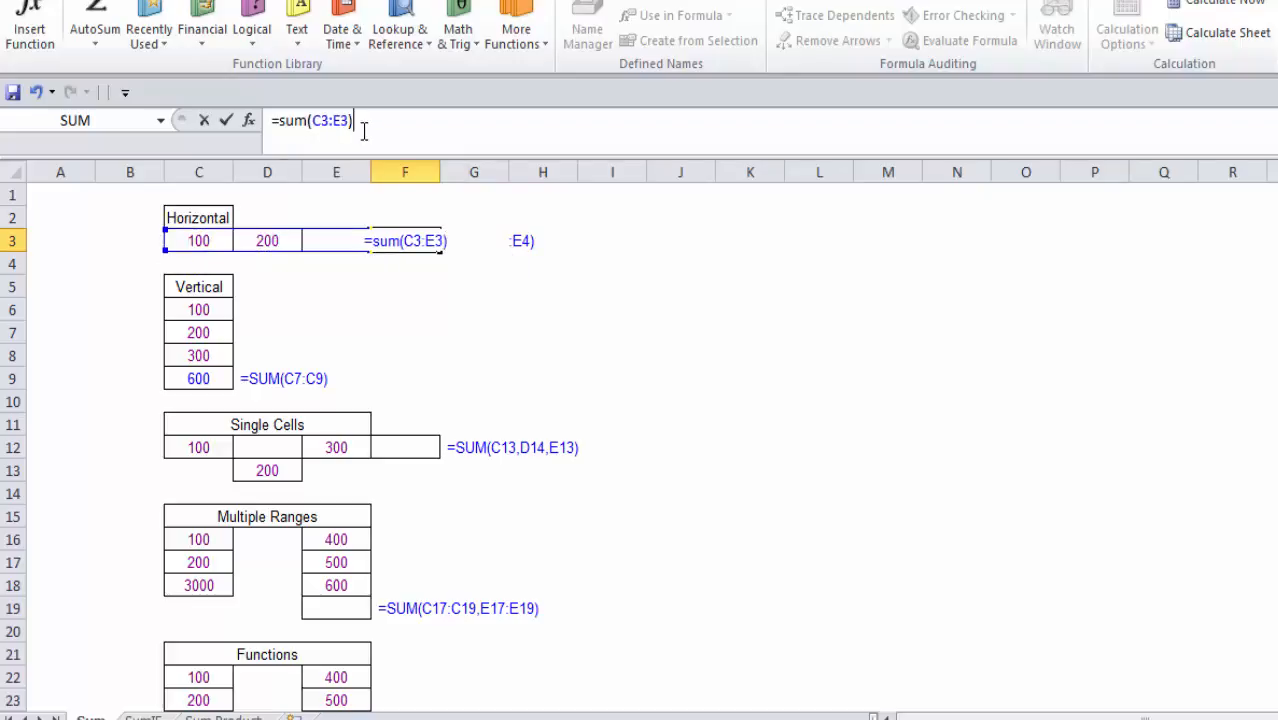
{"action": "key", "text": "Return"}
{"action": "left_click", "coordinate": [382, 247]}
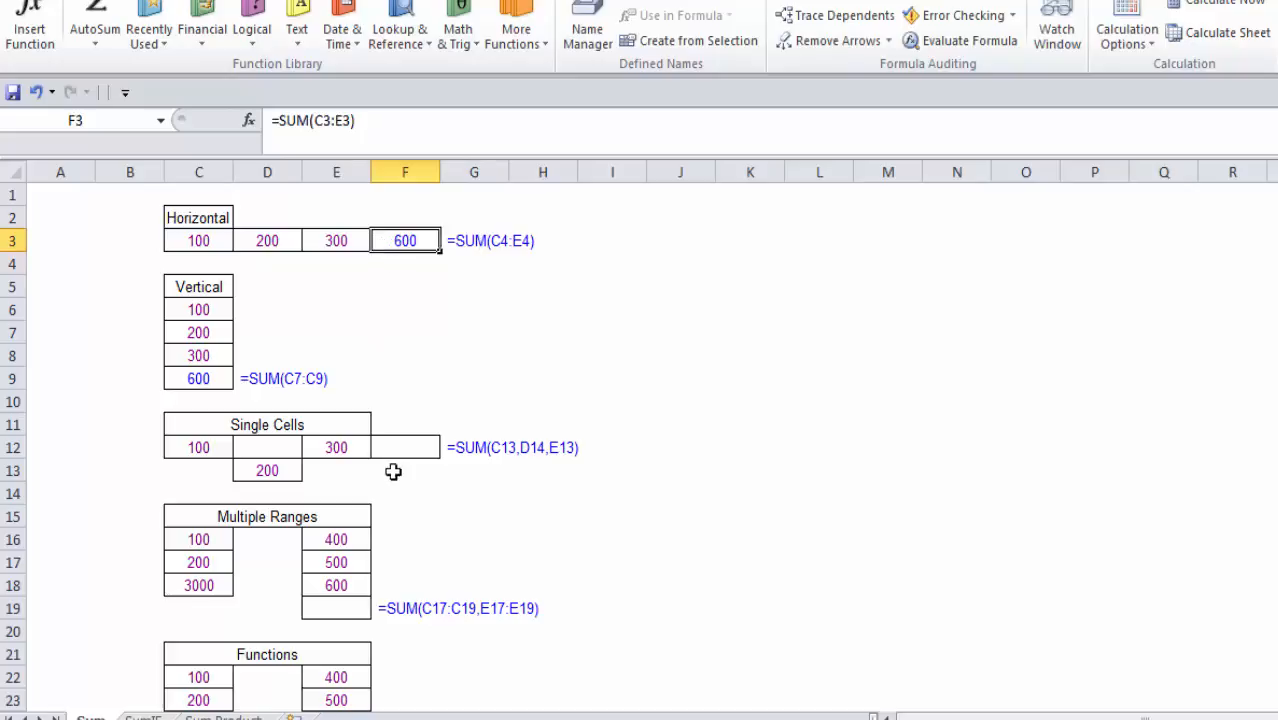
{"action": "left_click", "coordinate": [201, 384]}
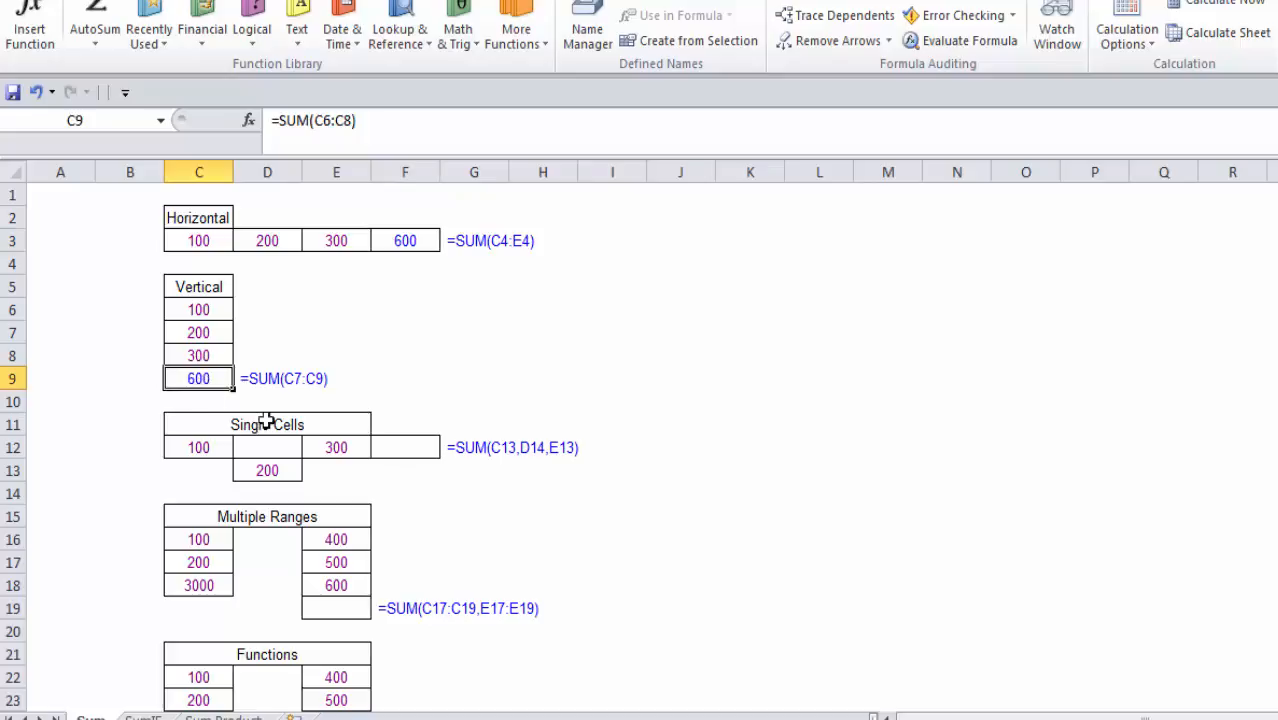
Add up the separate cells of the Single Cells example in F12 with =SUM(C12,D13,E12).
{"action": "left_click", "coordinate": [415, 444]}
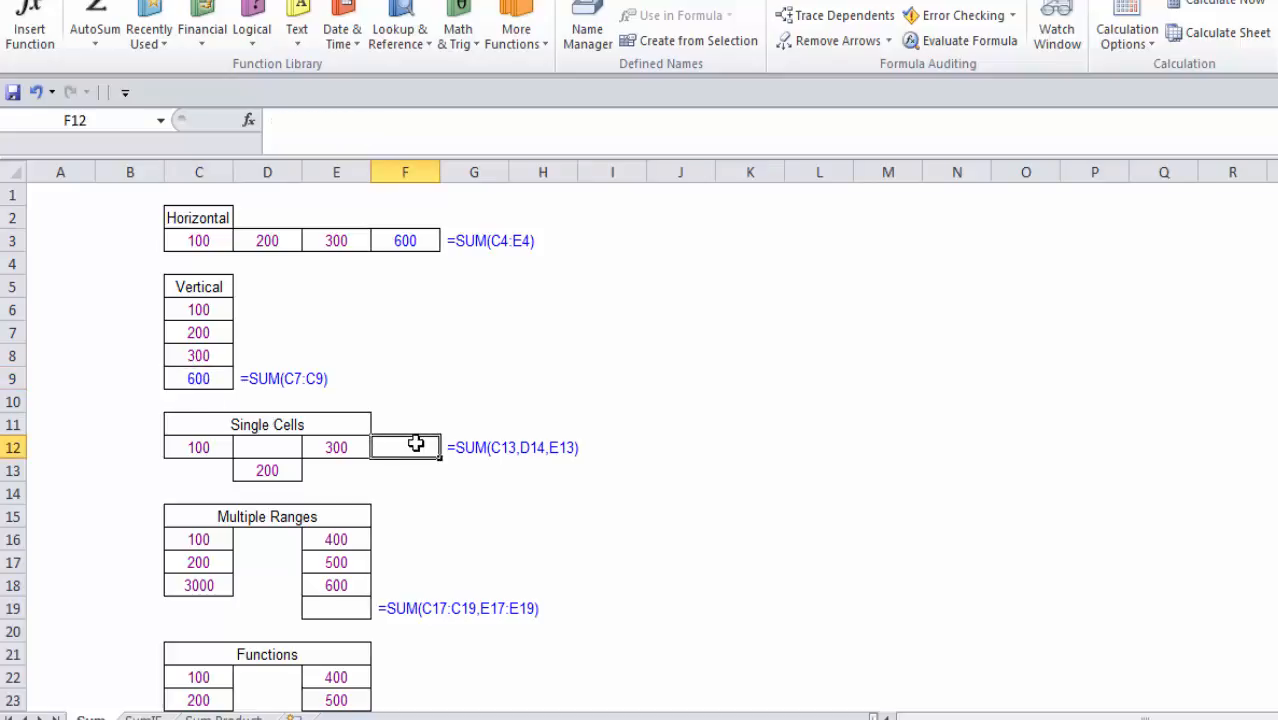
{"action": "type", "text": "=sum"}
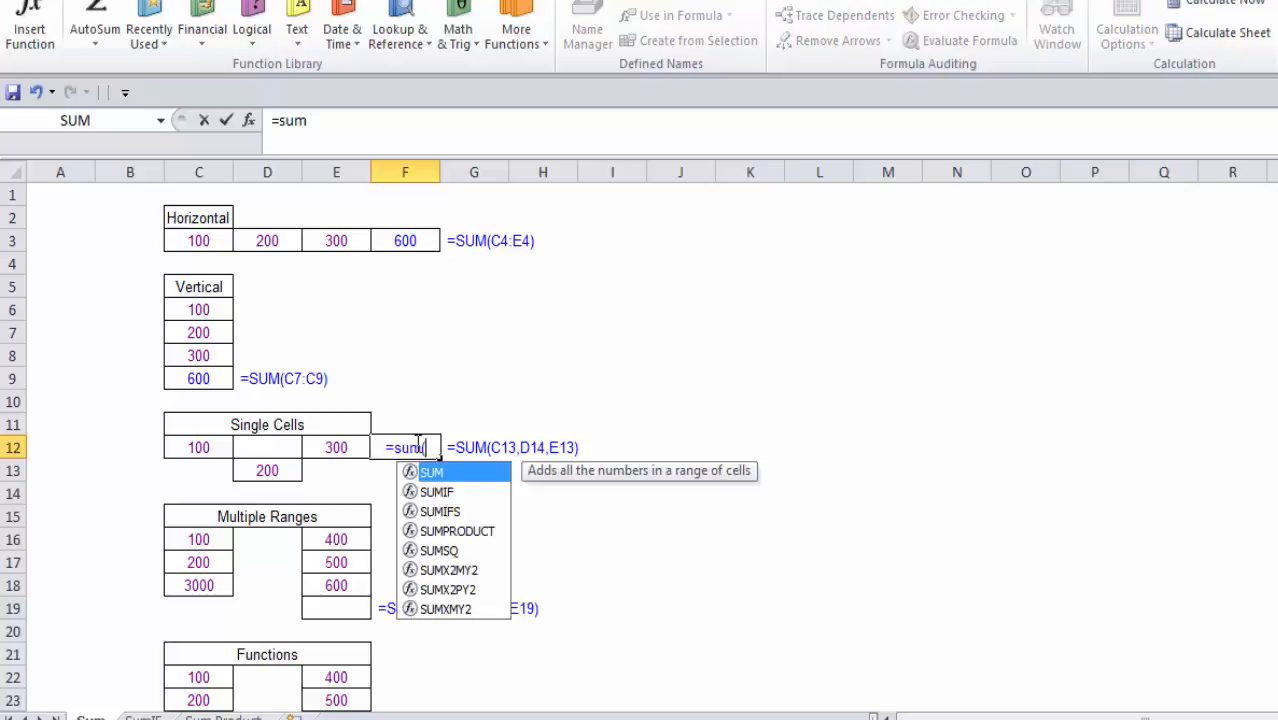
{"action": "type", "text": "("}
{"action": "left_click", "coordinate": [188, 447]}
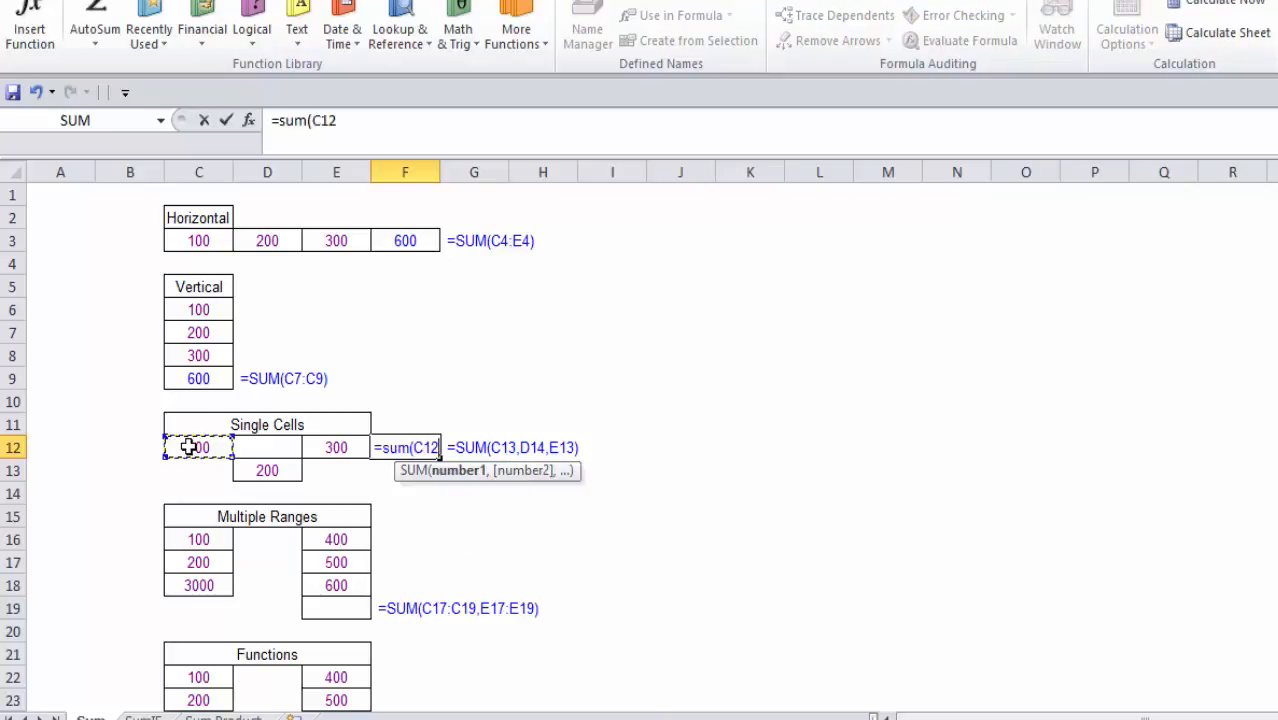
{"action": "type", "text": ","}
{"action": "left_click", "coordinate": [249, 472]}
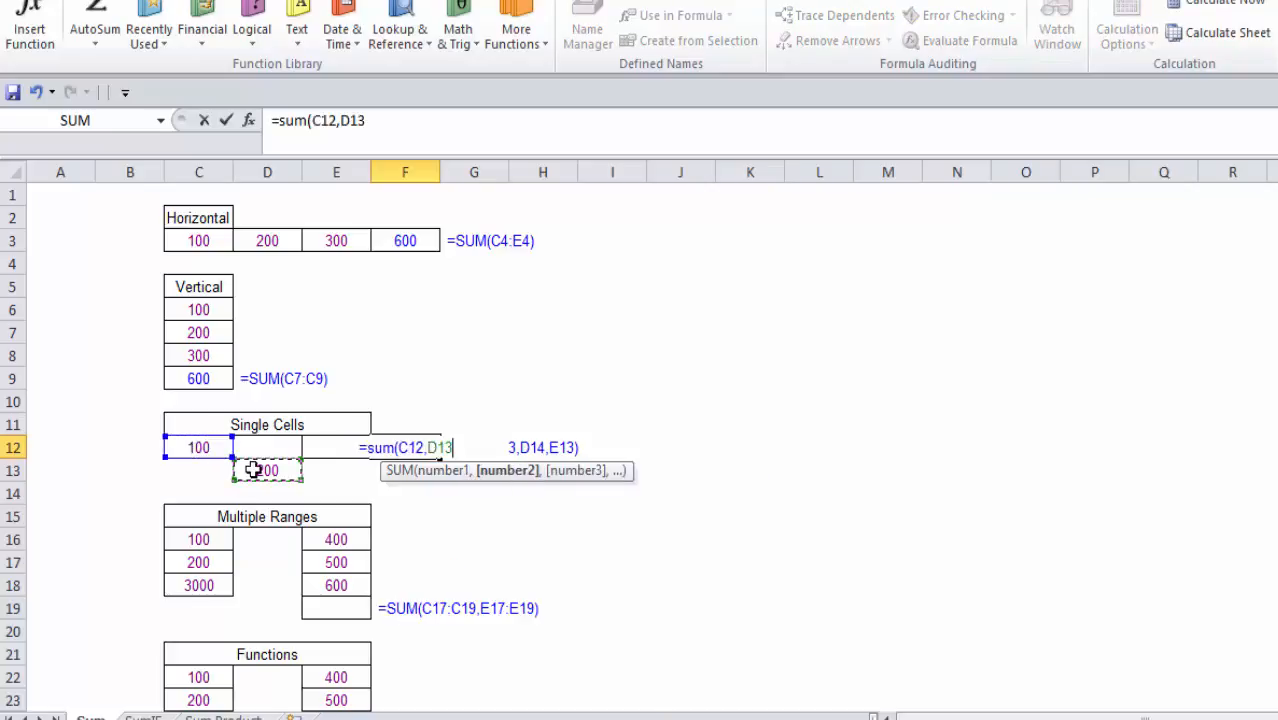
{"action": "type", "text": ","}
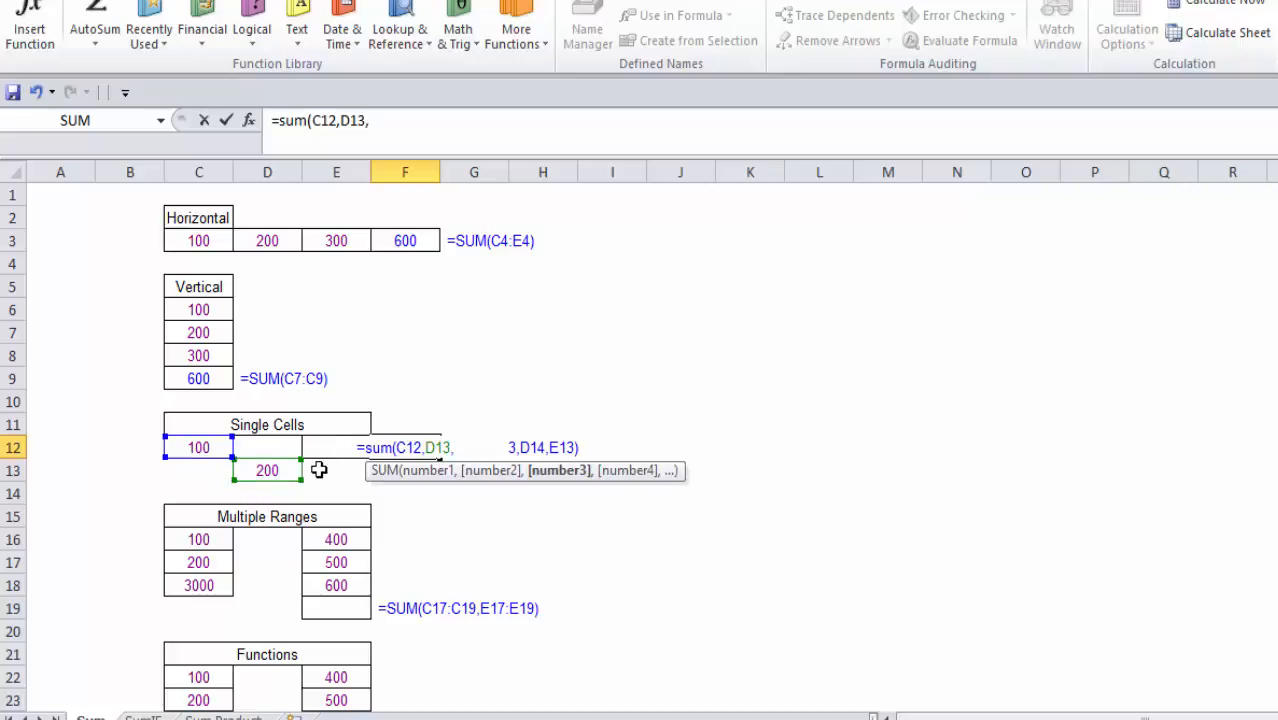
{"action": "key", "text": "Right"}
{"action": "key", "text": "Left"}
{"action": "key", "text": "Left"}
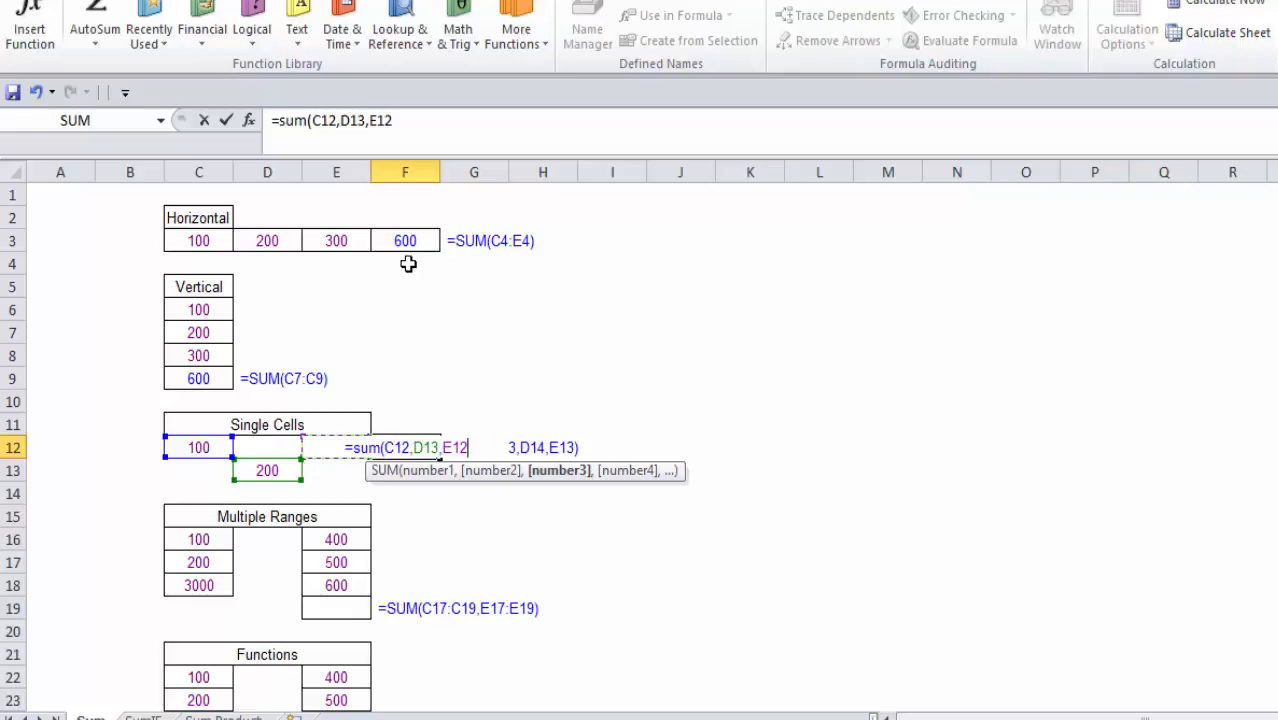
{"action": "left_click", "coordinate": [409, 128]}
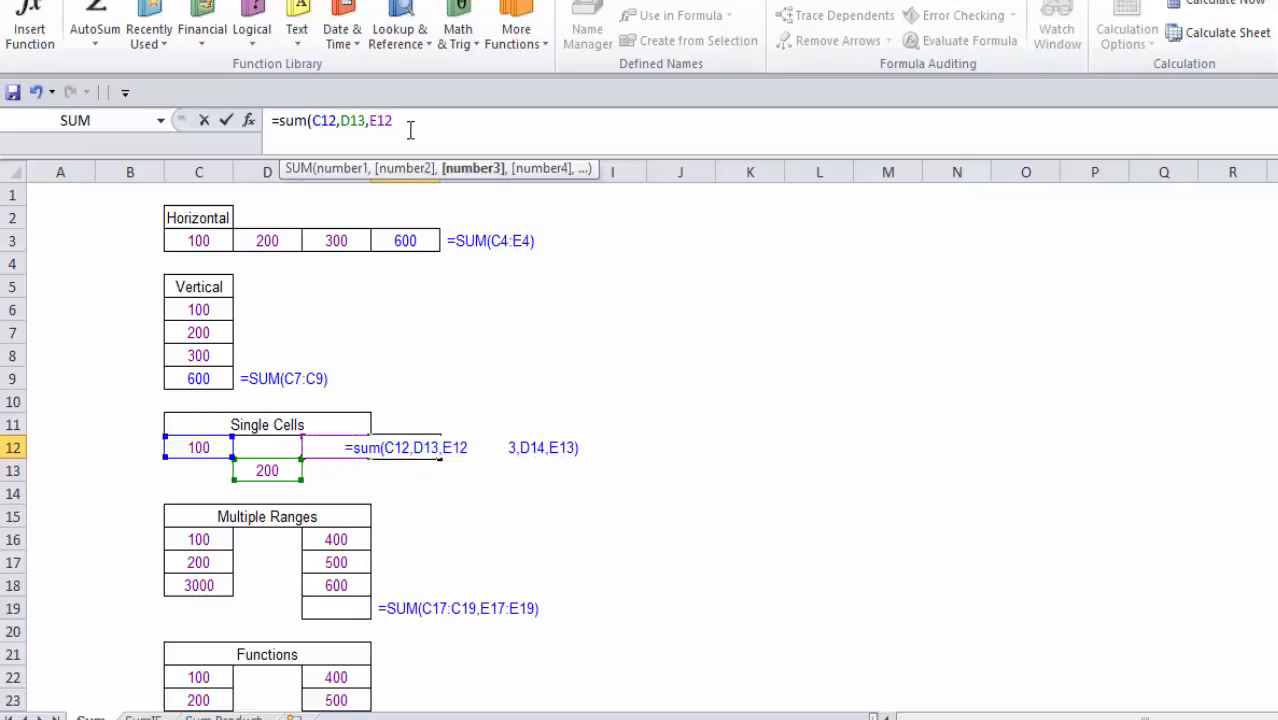
{"action": "type", "text": ")"}
{"action": "key", "text": "Return"}
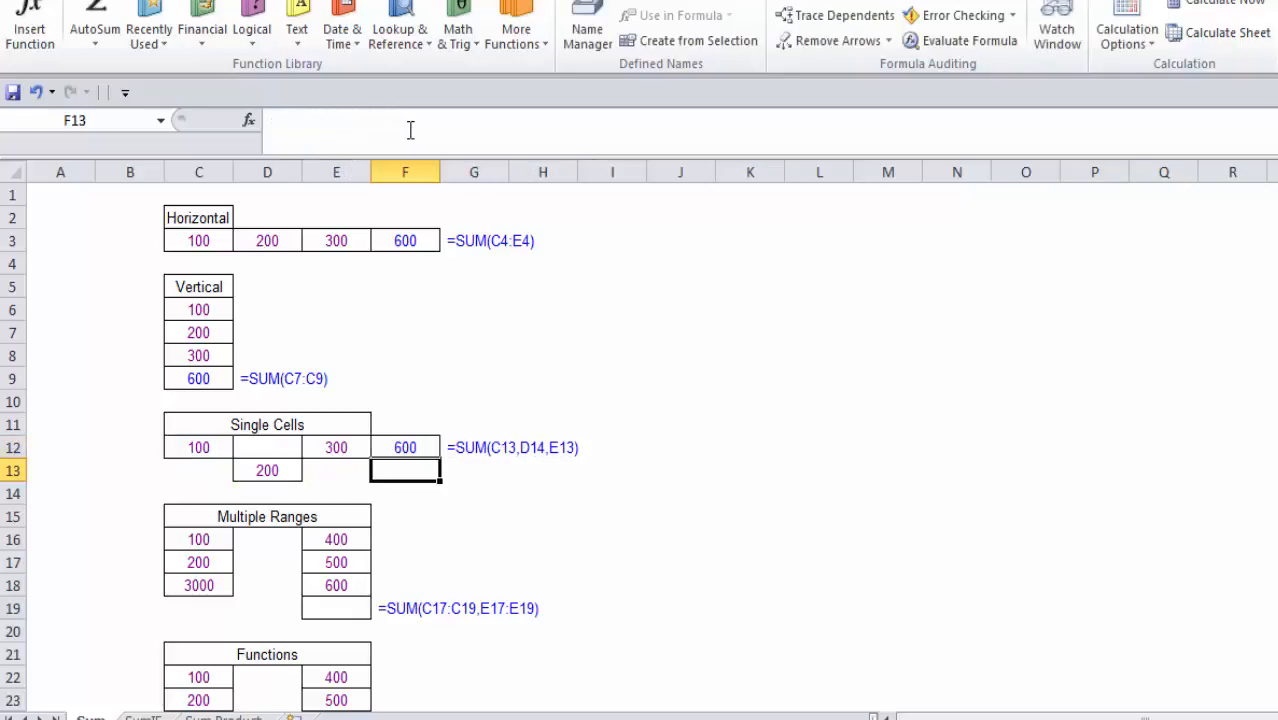
{"action": "left_click", "coordinate": [410, 451]}
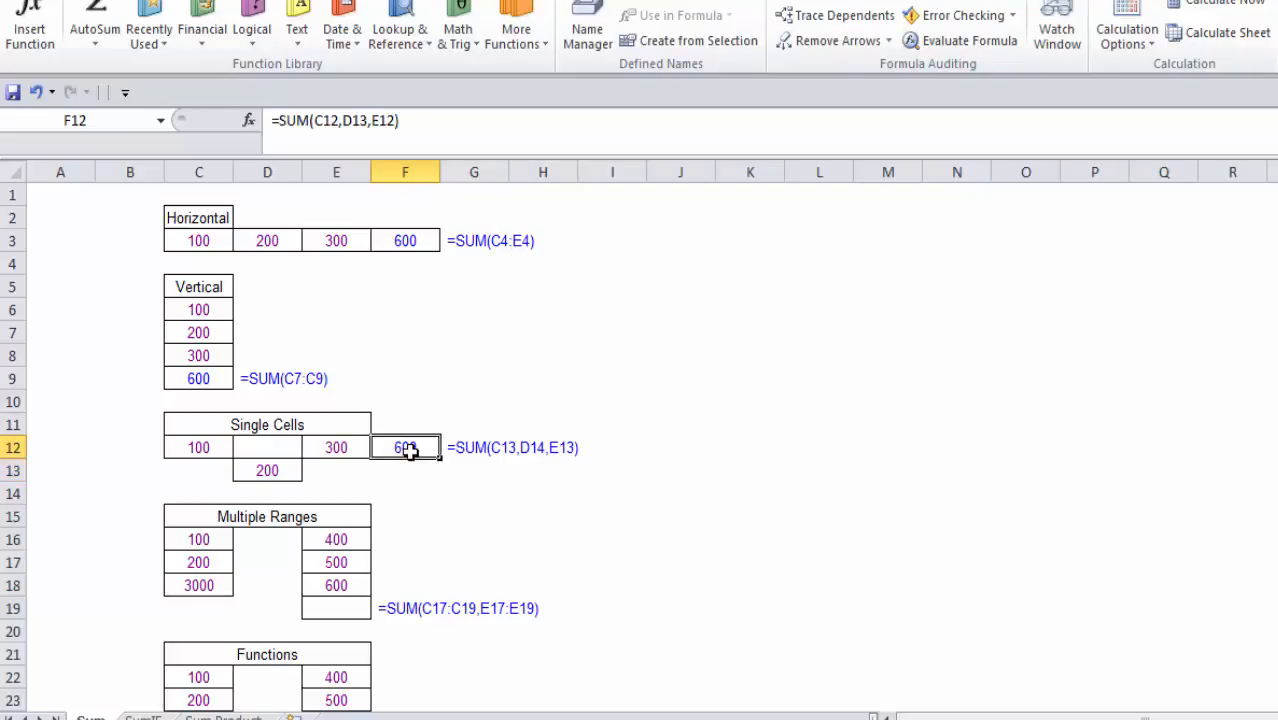
Total both columns of the Multiple Ranges example in E19 with =SUM(C16:C18,E16:E18).
{"action": "left_click", "coordinate": [343, 606]}
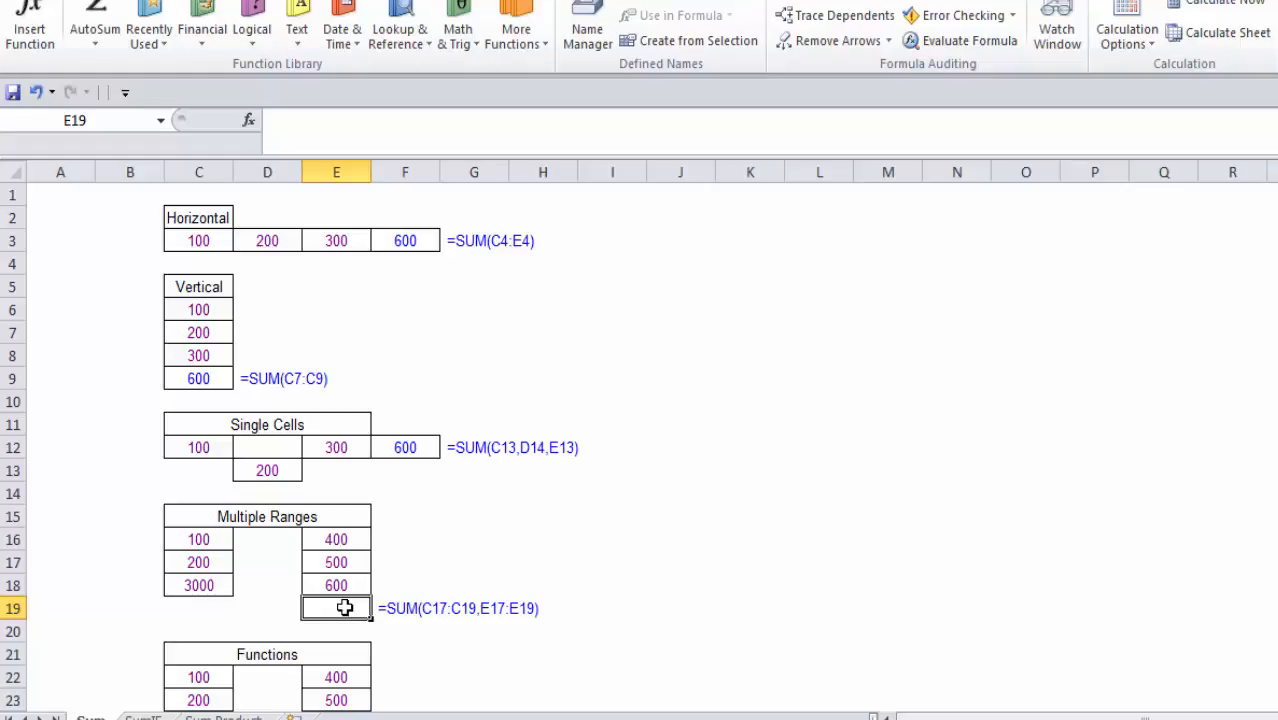
{"action": "type", "text": "="}
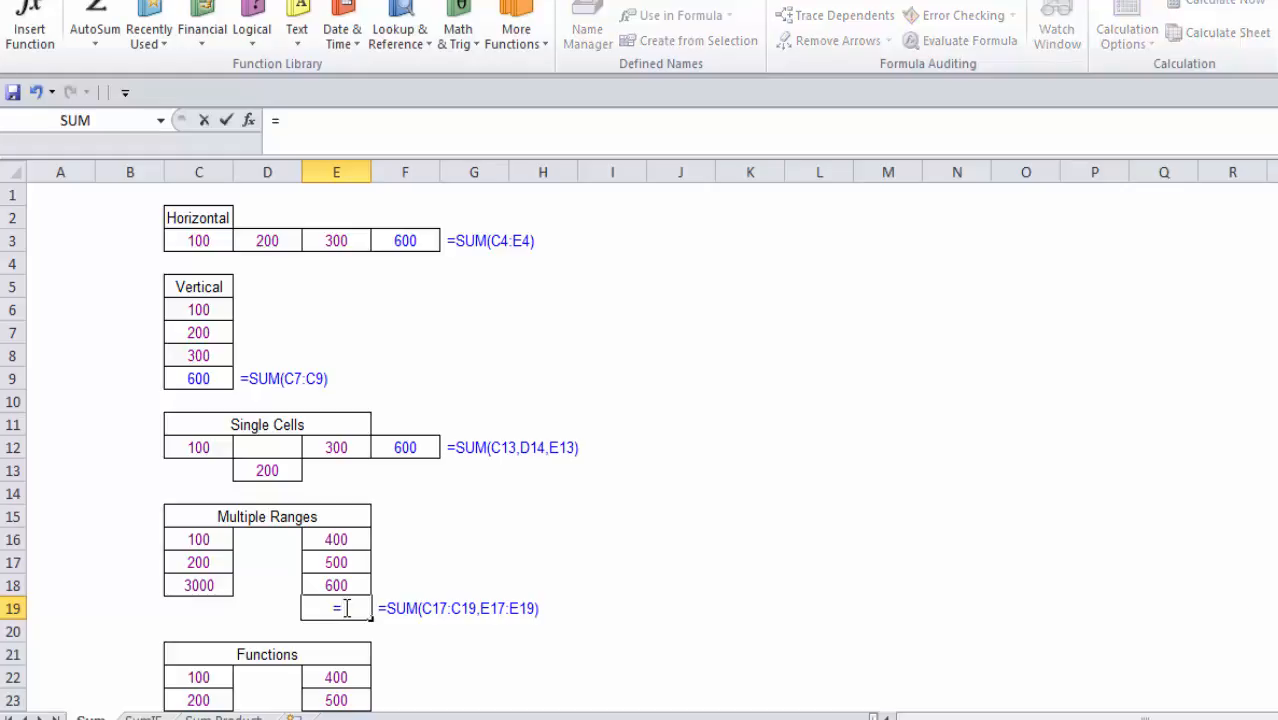
{"action": "type", "text": "sum"}
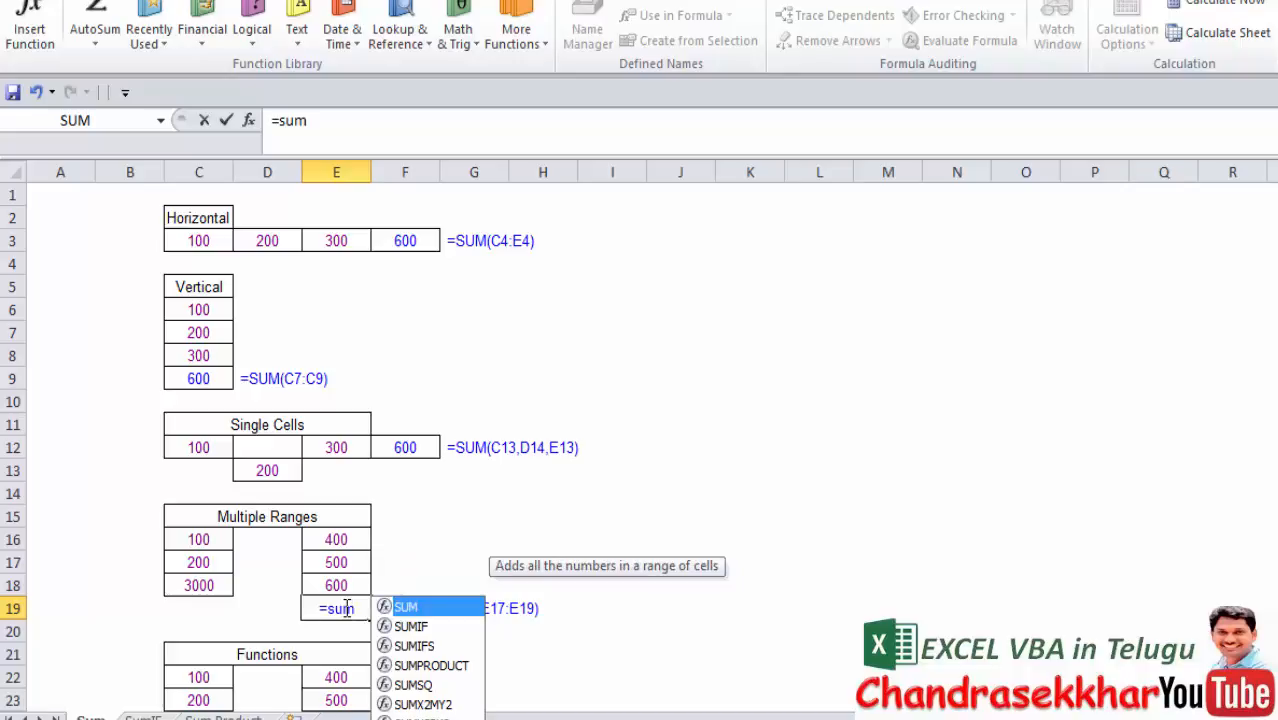
{"action": "type", "text": "("}
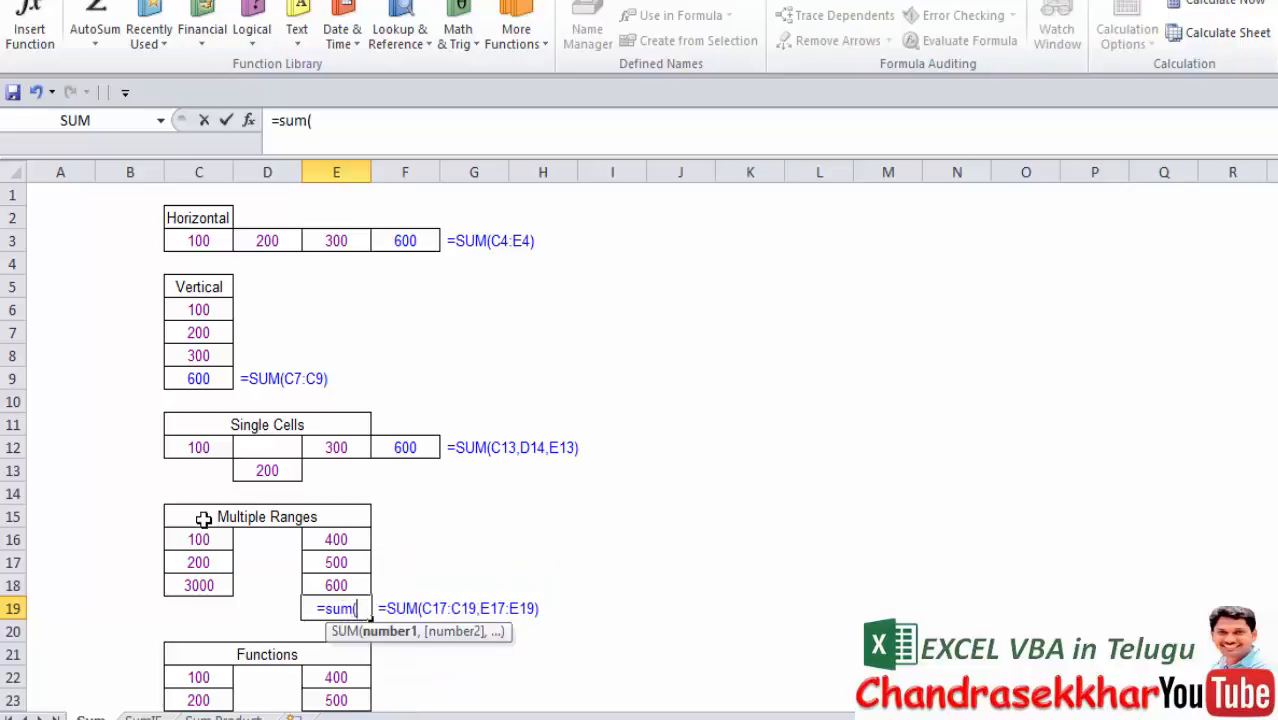
{"action": "left_click_drag", "start_coordinate": [205, 543], "coordinate": [216, 587]}
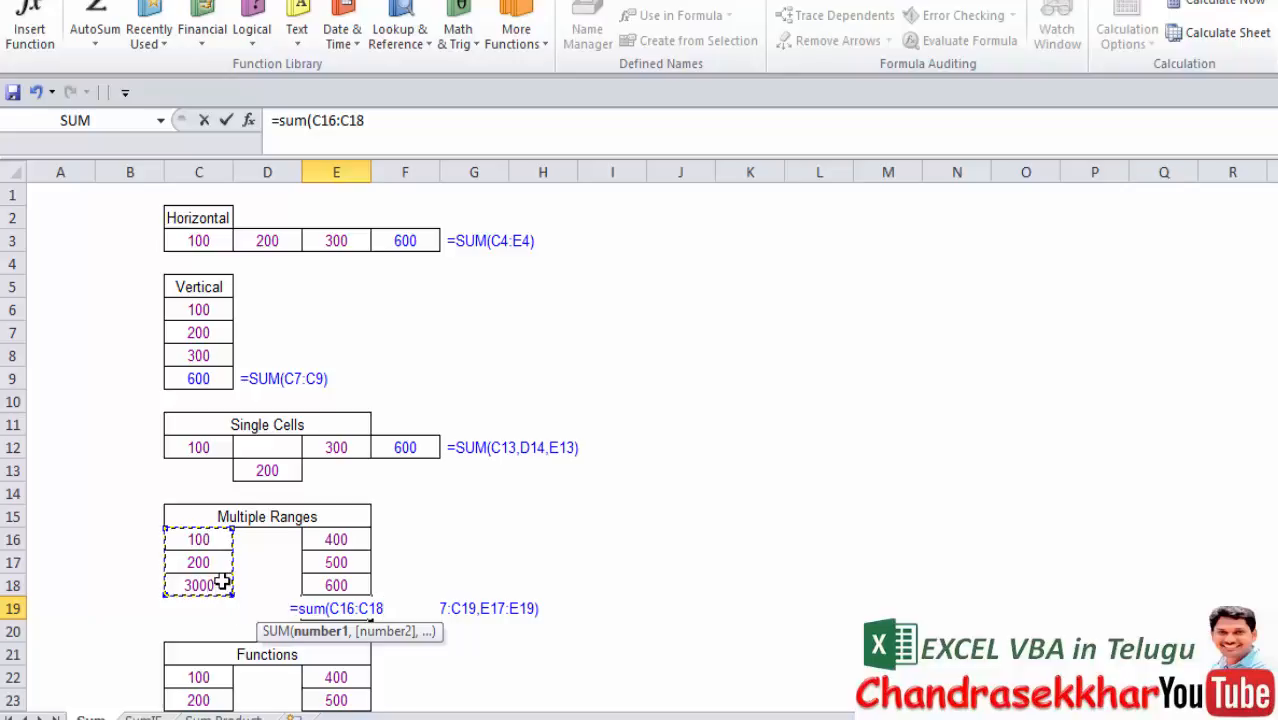
{"action": "left_click", "coordinate": [380, 123]}
{"action": "type", "text": ","}
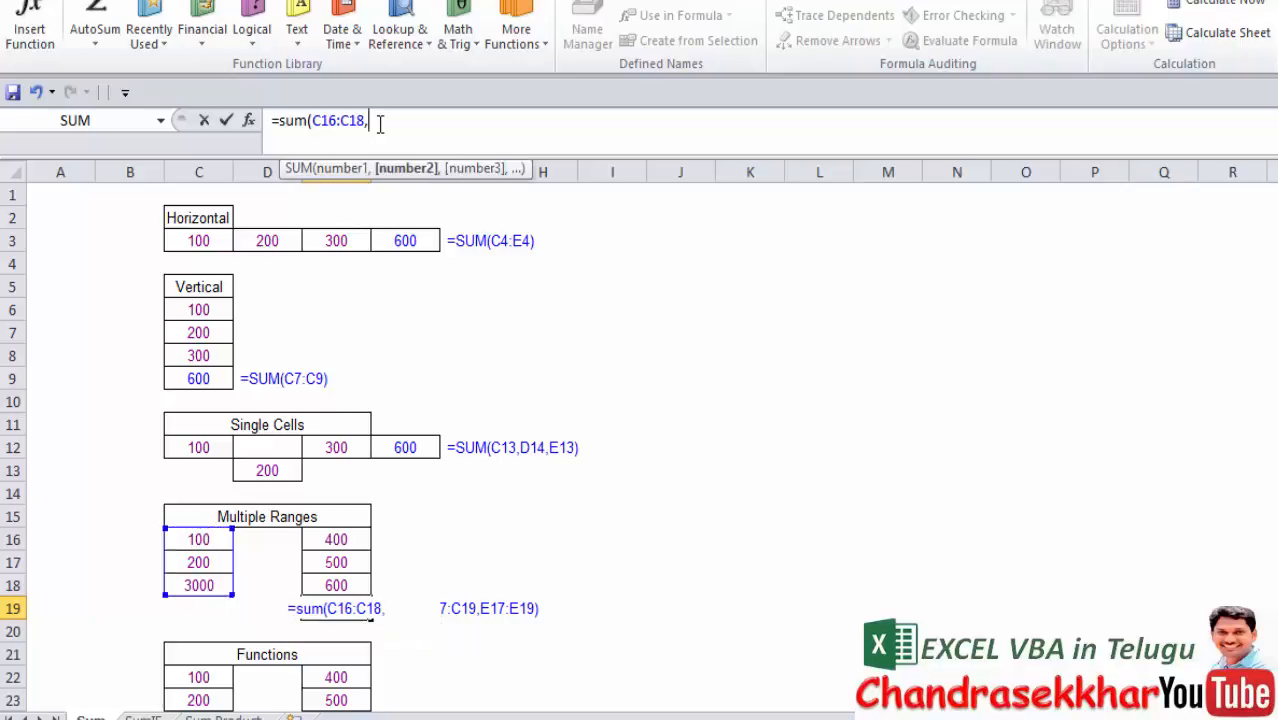
{"action": "left_click_drag", "start_coordinate": [348, 533], "coordinate": [357, 589]}
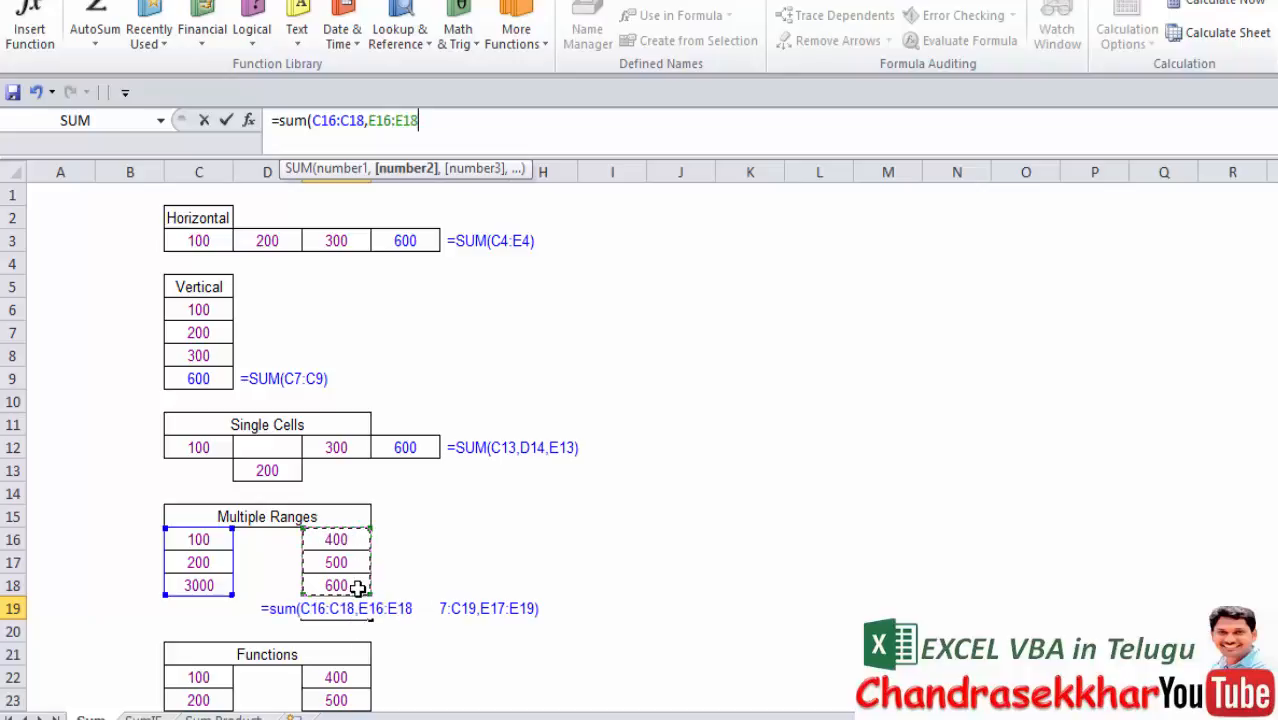
{"action": "type", "text": ")"}
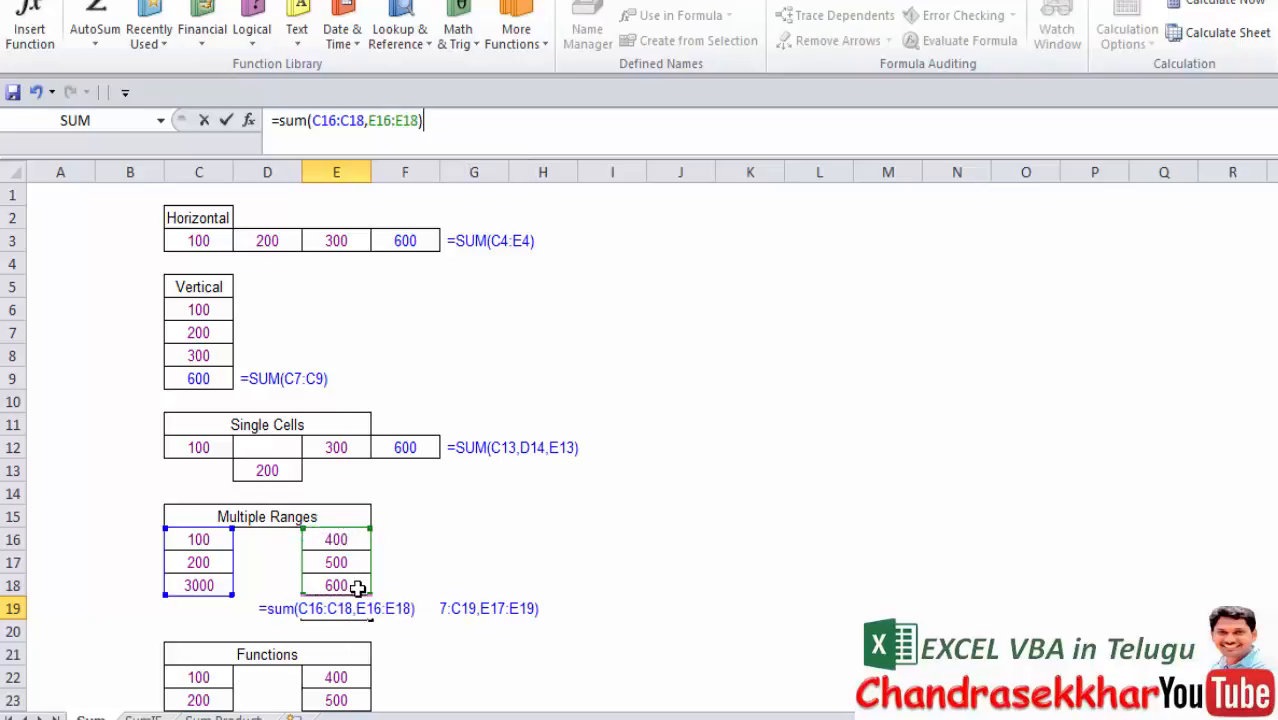
{"action": "key", "text": "Return"}
Examine the nested SUM formula in E25 of the Functions example and its written version beside it.
{"action": "key", "text": "Return"}
{"action": "key", "text": "Down"}
{"action": "key", "text": "Down"}
{"action": "key", "text": "Down"}
{"action": "key", "text": "Down"}
{"action": "key", "text": "Down"}
{"action": "key", "text": "Down"}
{"action": "key", "text": "Down"}
{"action": "key", "text": "Up"}
{"action": "left_click", "coordinate": [343, 624]}
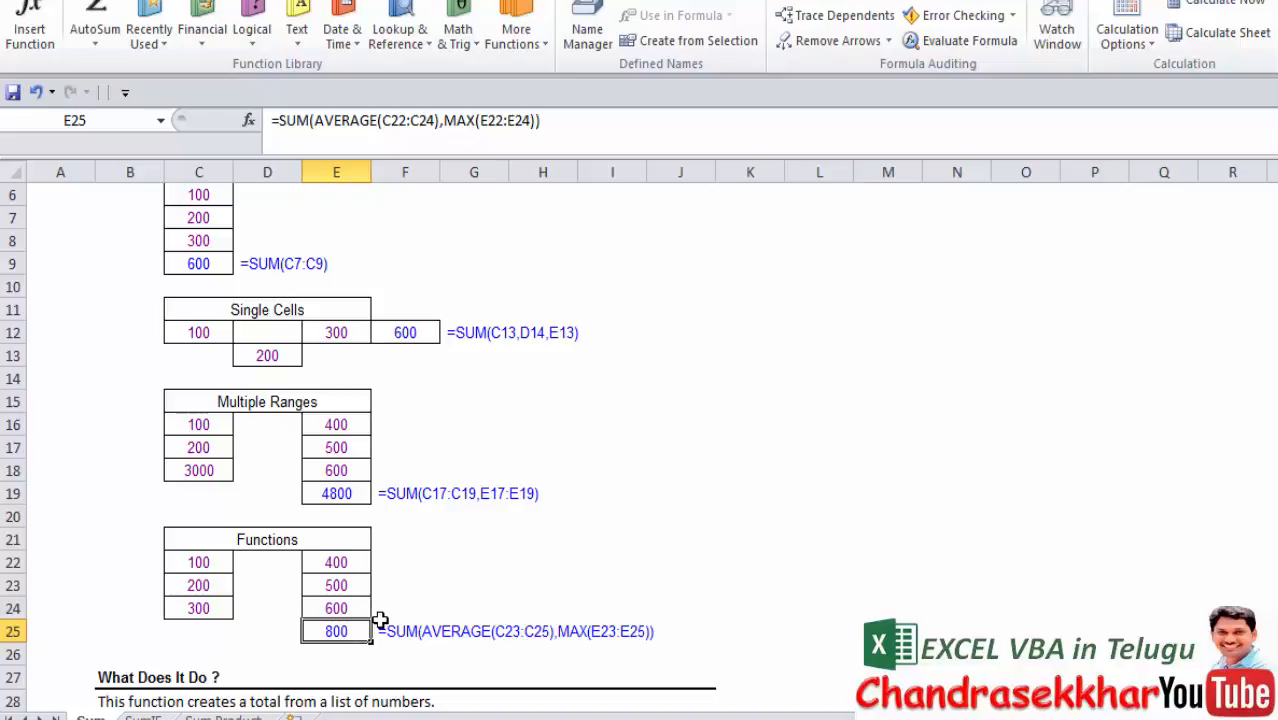
{"action": "key", "text": "Right"}
{"action": "key", "text": "Right"}
{"action": "key", "text": "Left"}
{"action": "key", "text": "Right"}
{"action": "key", "text": "Right"}
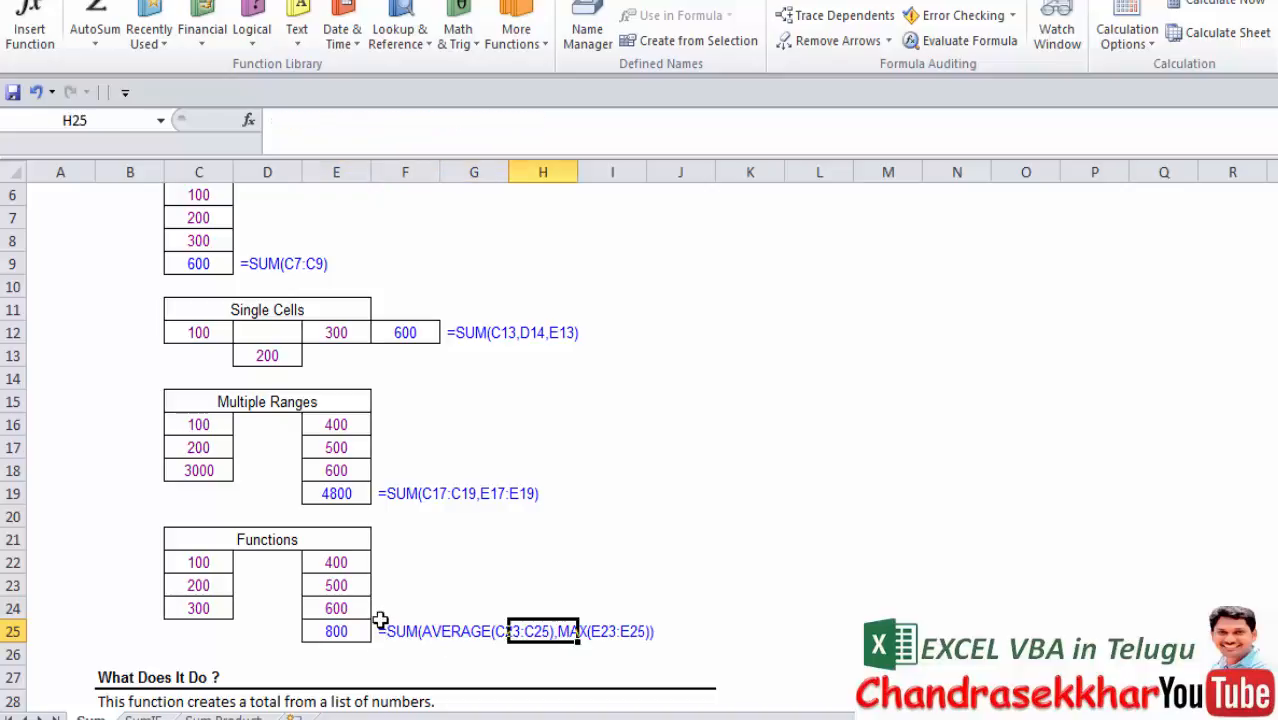
{"action": "key", "text": "Right"}
{"action": "key", "text": "Right"}
{"action": "key", "text": "Left"}
{"action": "key", "text": "Left"}
{"action": "key", "text": "Left"}
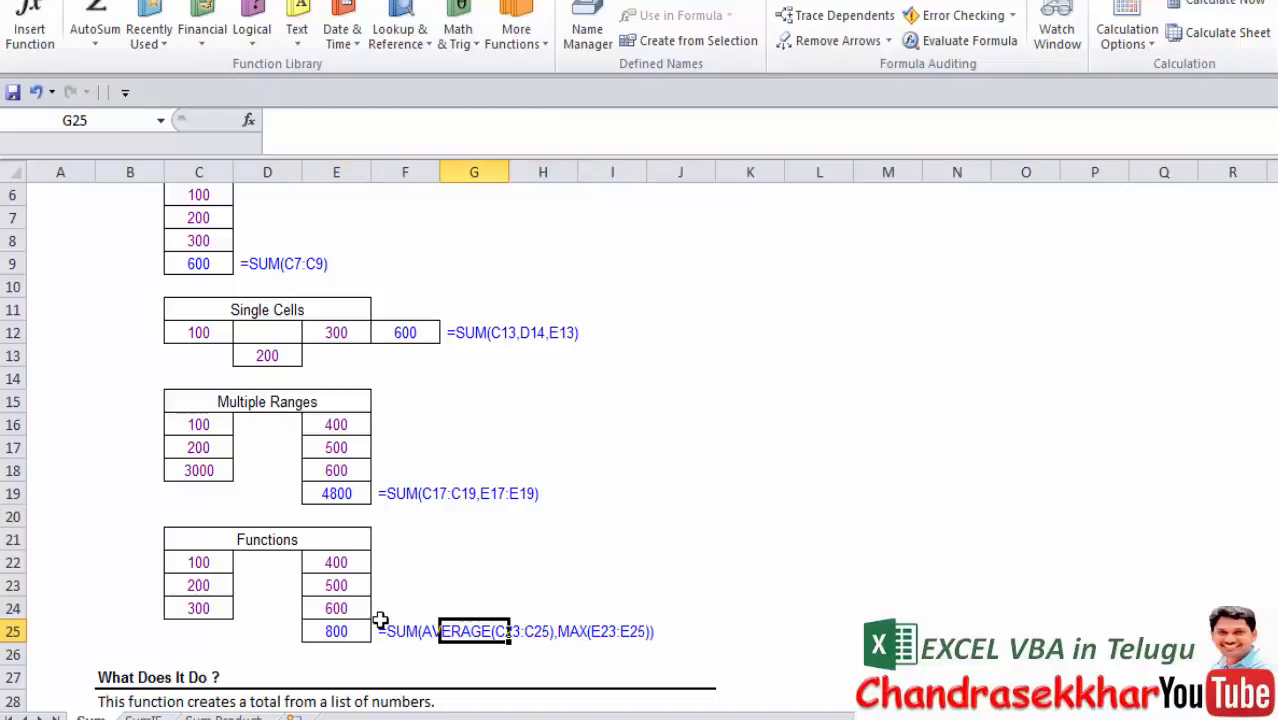
{"action": "key", "text": "Left"}
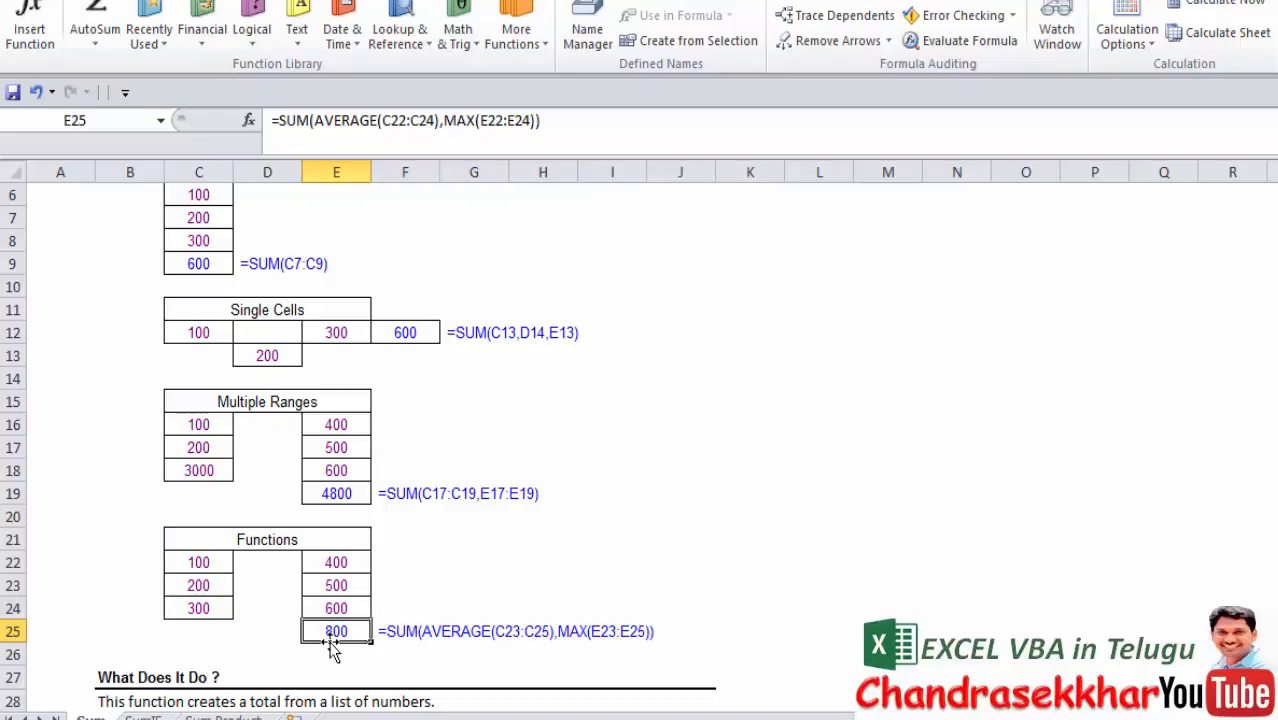
Read the notes on the SUM function's purpose, syntax and formatting below the examples.
{"action": "key", "text": "Down"}
{"action": "key", "text": "Down"}
{"action": "key", "text": "Down"}
{"action": "key", "text": "Down"}
{"action": "key", "text": "Down"}
{"action": "key", "text": "Down"}
{"action": "key", "text": "Down"}
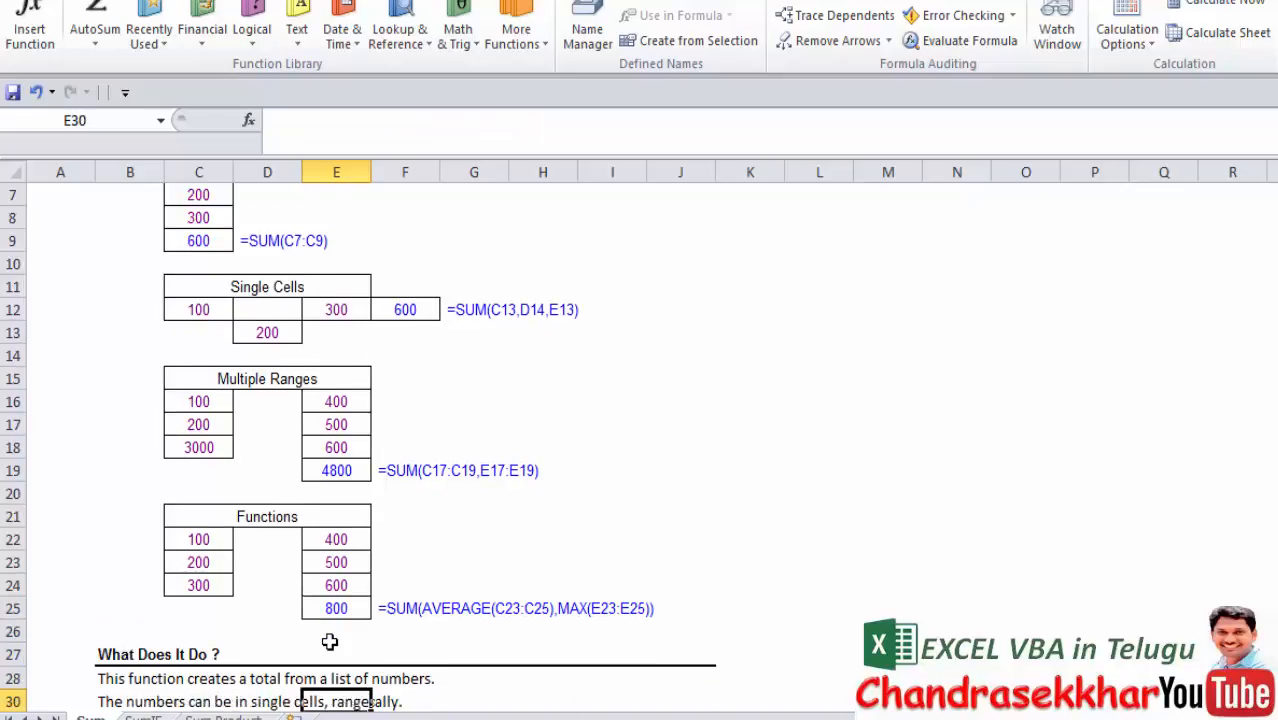
{"action": "key", "text": "Down"}
{"action": "key", "text": "Down"}
{"action": "key", "text": "Down"}
{"action": "key", "text": "Down"}
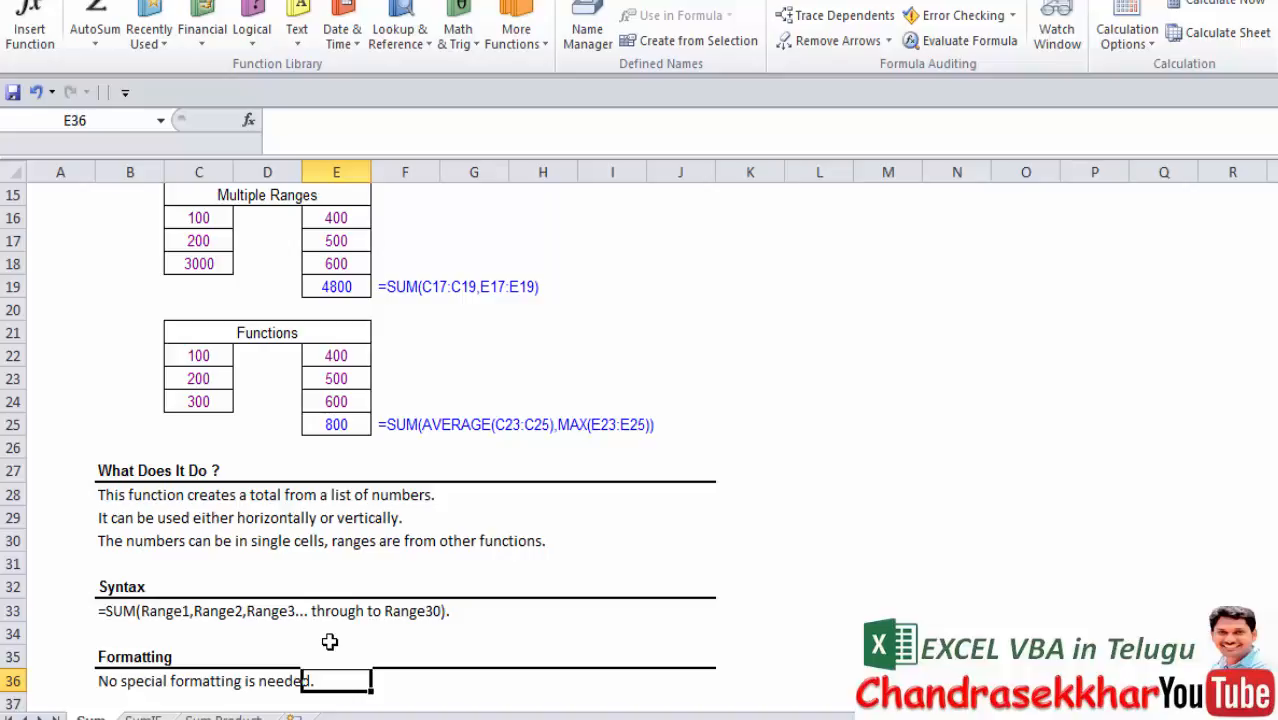
{"action": "key", "text": "Down"}
{"action": "key", "text": "Left"}
{"action": "key", "text": "Left"}
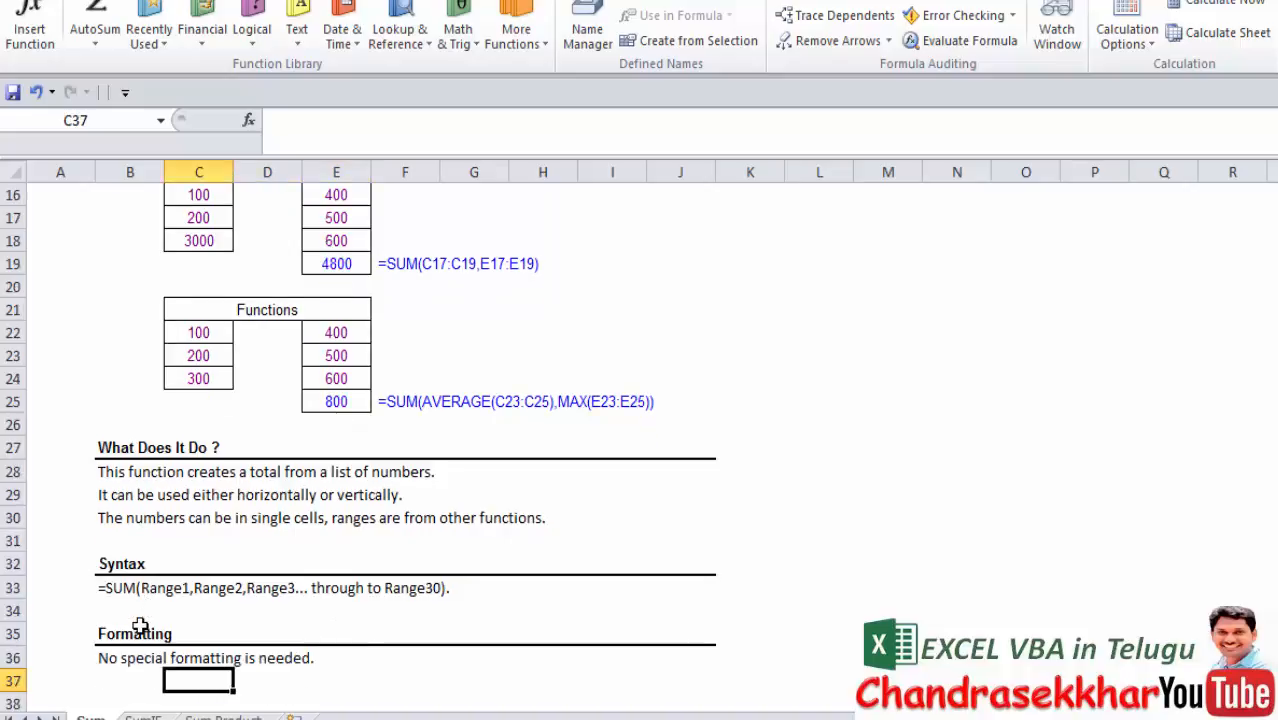
{"action": "key", "text": "Up"}
{"action": "key", "text": "Up"}
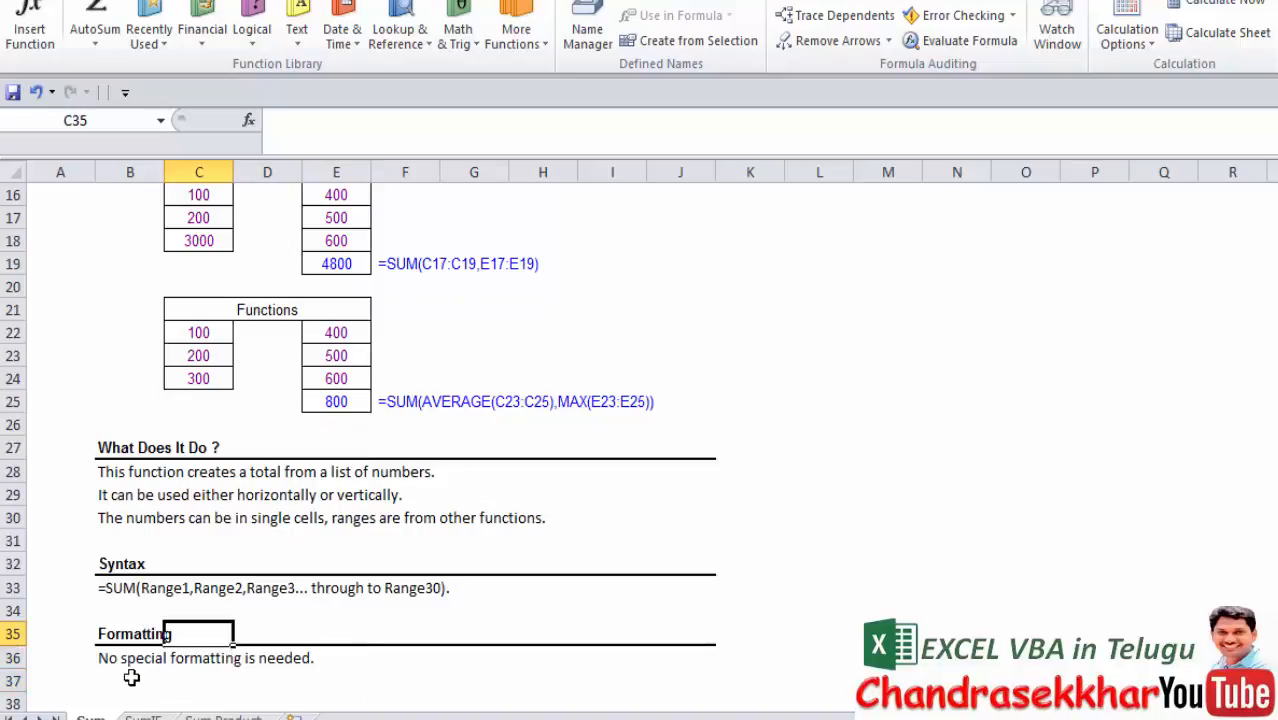
Switch to the Sum Product sheet and clear the Total Sales Value formula in E7.
{"action": "left_click", "coordinate": [223, 718]}
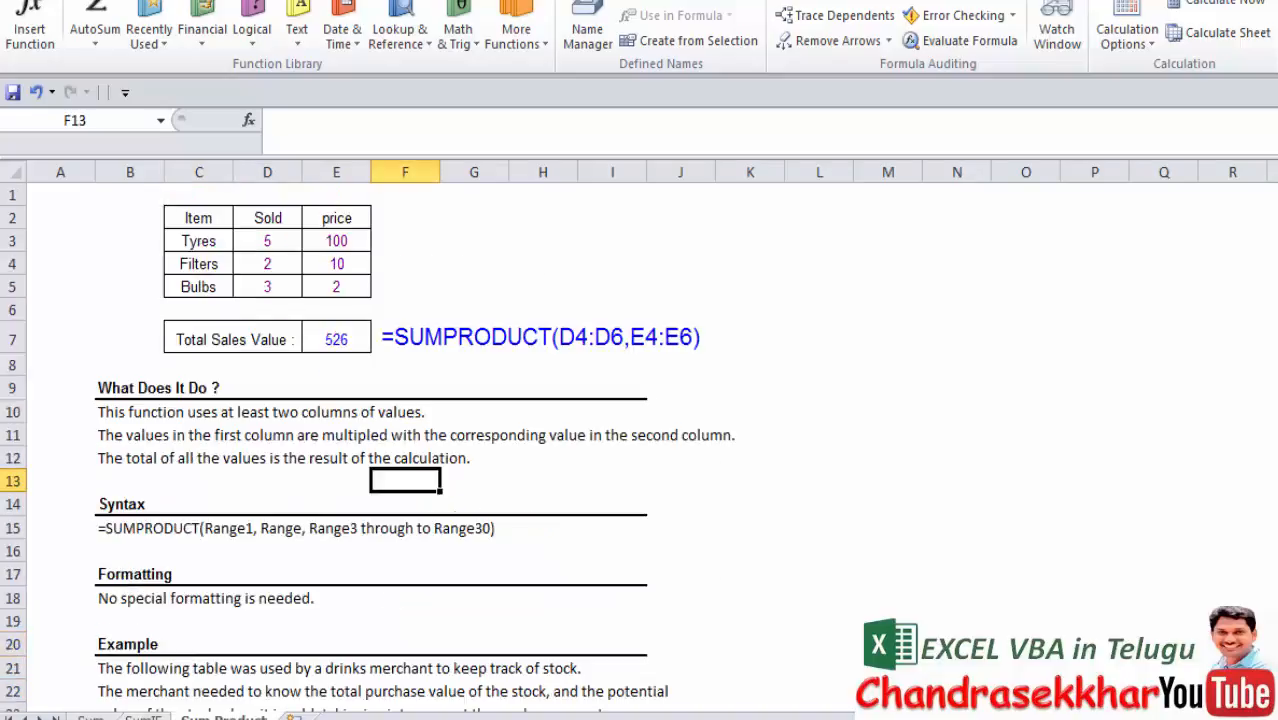
{"action": "left_click", "coordinate": [333, 330]}
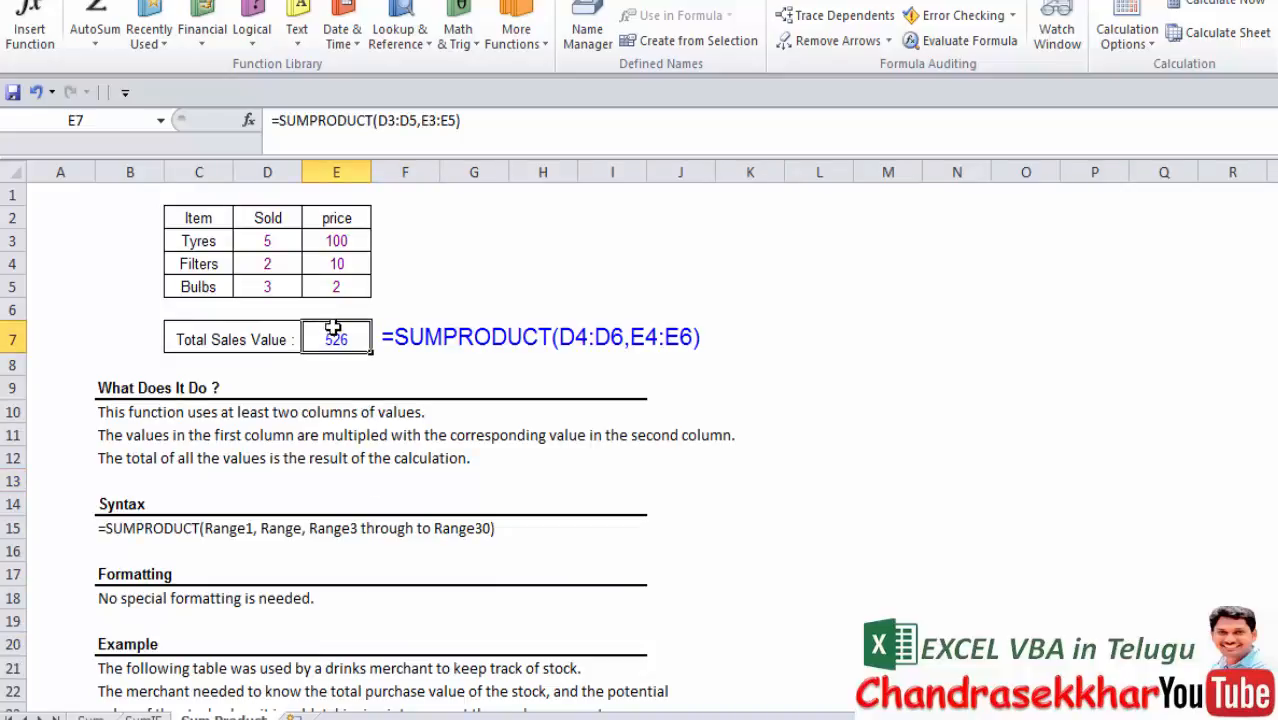
{"action": "key", "text": "Delete"}
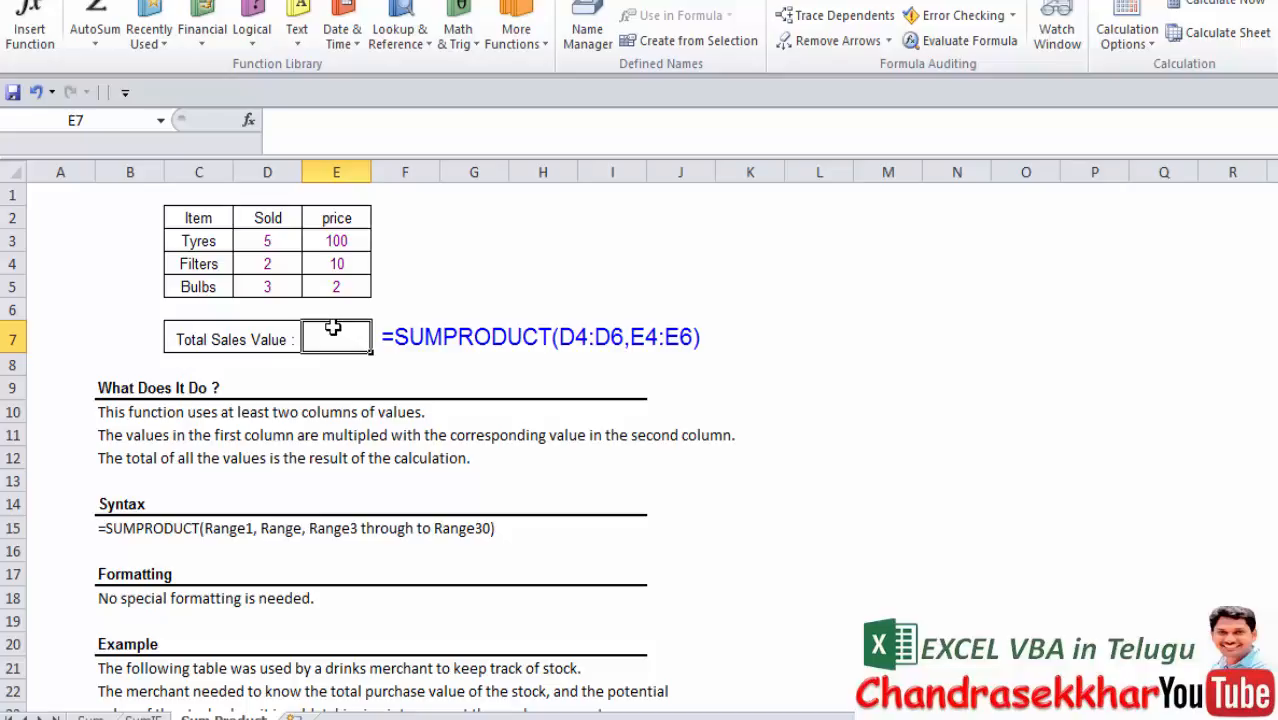
Review the SUMPRODUCT syntax section in rows 13 to 16, and return to the empty Total Sales Value cell E7.
{"action": "left_click", "coordinate": [175, 530]}
{"action": "left_click_drag", "start_coordinate": [85, 480], "coordinate": [511, 544]}
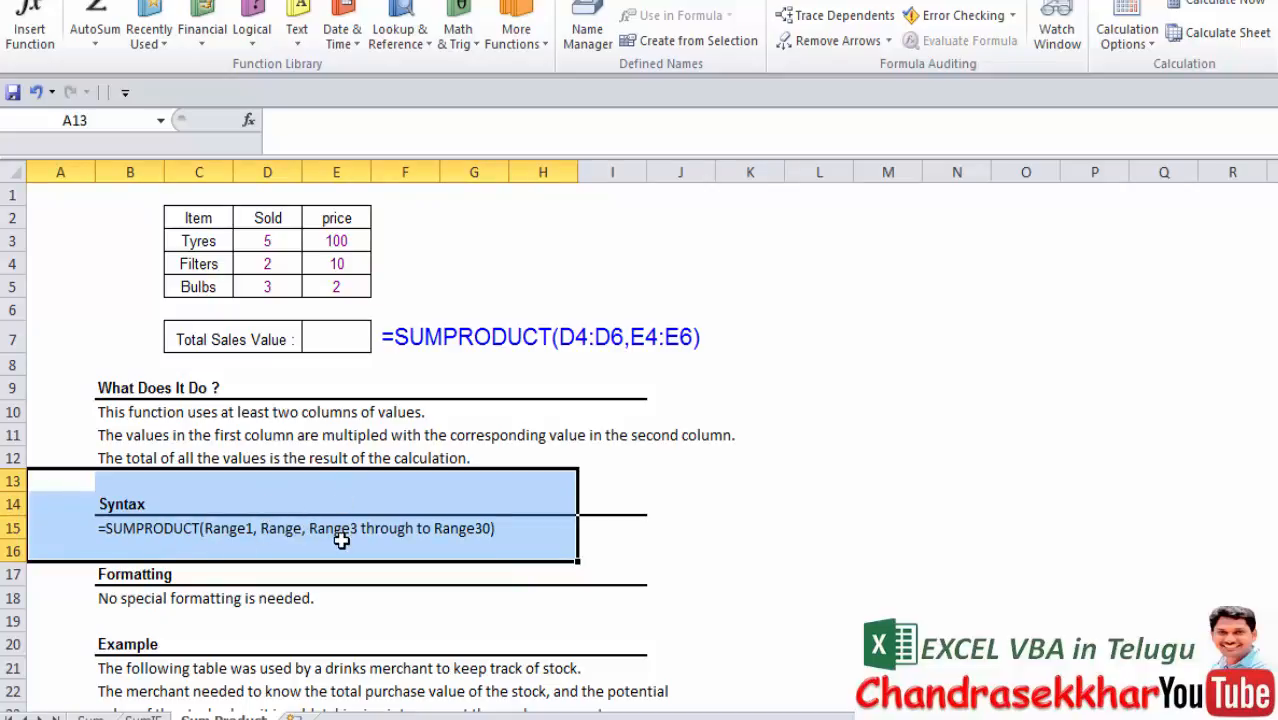
{"action": "left_click", "coordinate": [328, 337]}
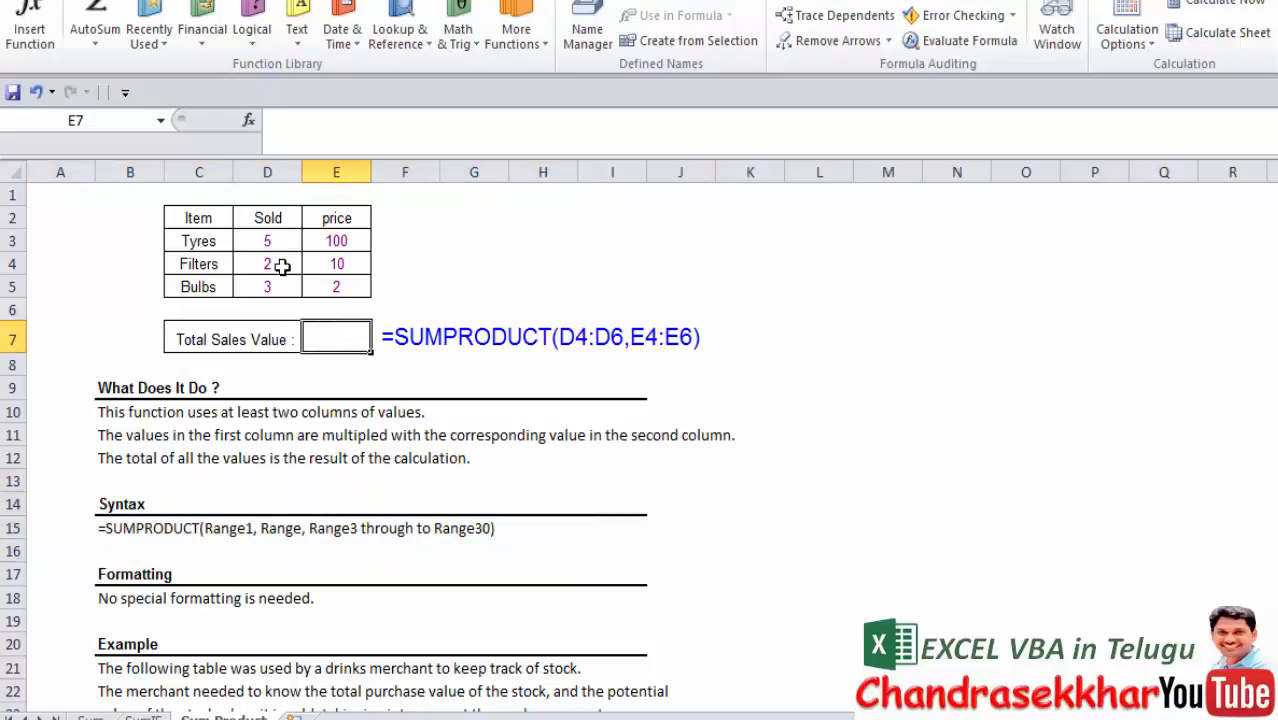
Calculate the Total Sales Value in E7 with =SUMPRODUCT(D3:D5,E3:E5), and reselect the cell.
{"action": "type", "text": "=s"}
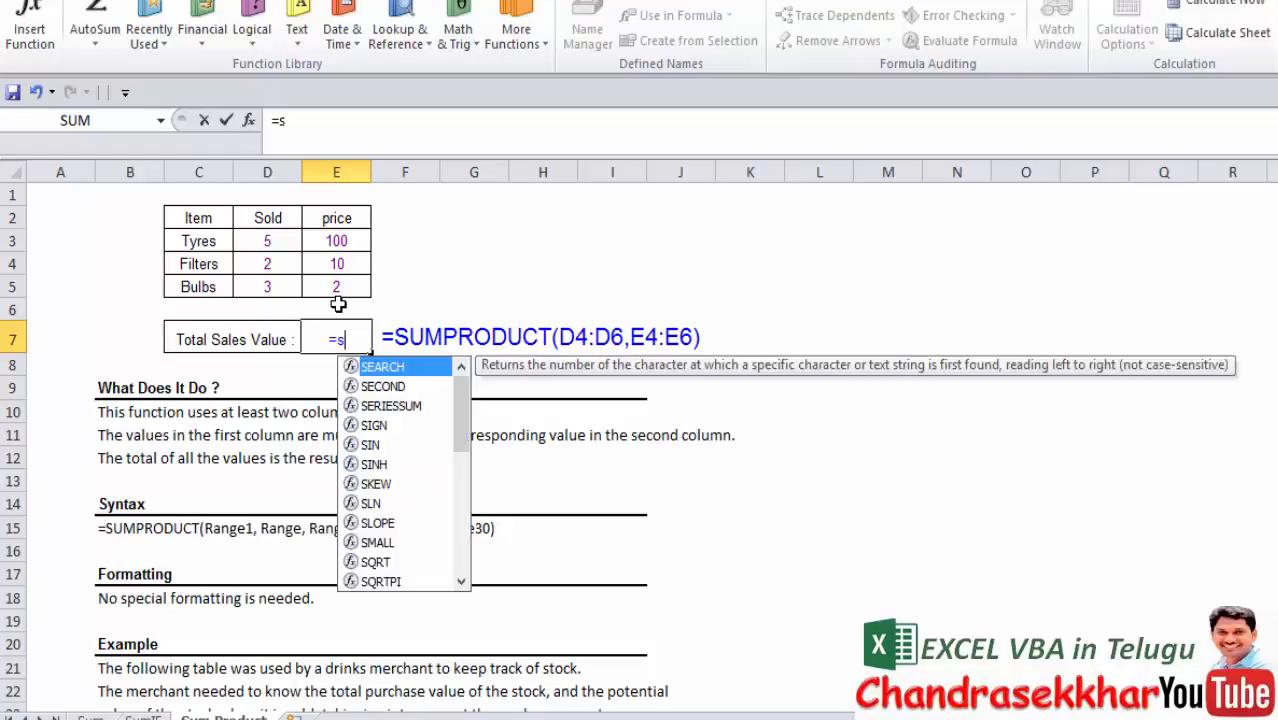
{"action": "type", "text": "umpro"}
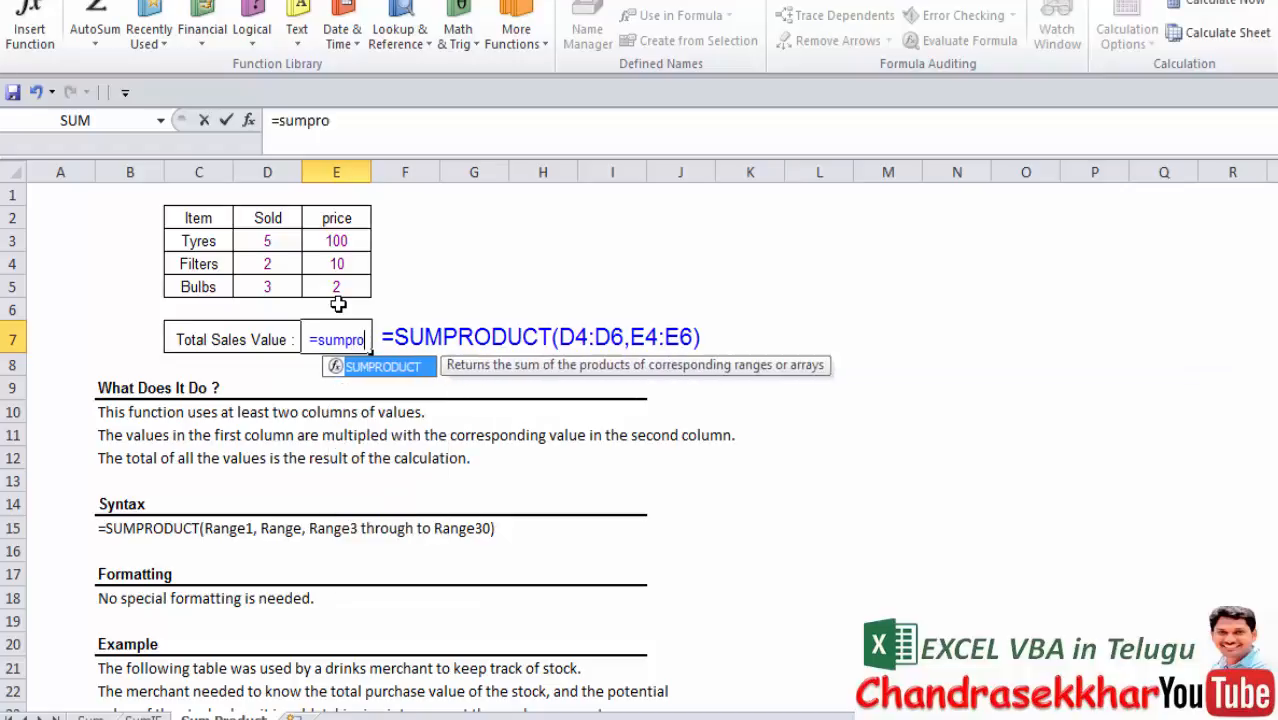
{"action": "key", "text": "Tab"}
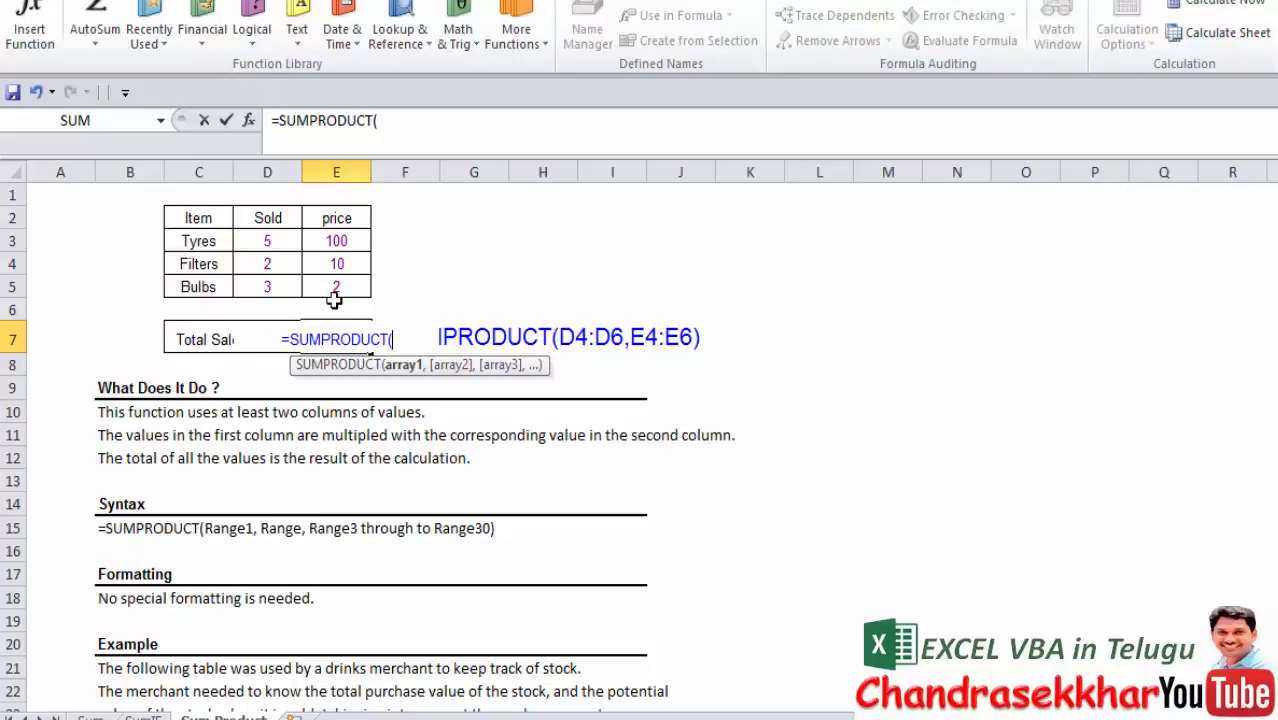
{"action": "left_click", "coordinate": [275, 242]}
{"action": "left_click_drag", "start_coordinate": [275, 242], "coordinate": [284, 288]}
{"action": "type", "text": ","}
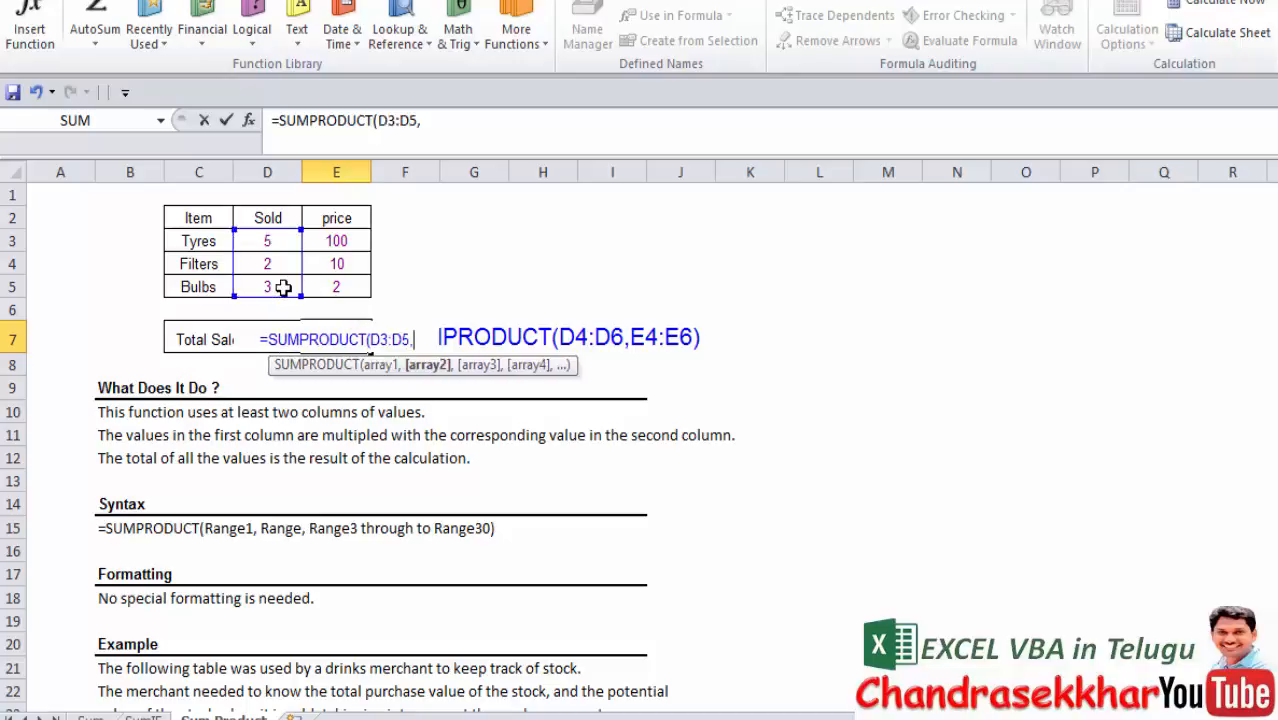
{"action": "left_click_drag", "start_coordinate": [340, 235], "coordinate": [344, 288]}
{"action": "type", "text": ")"}
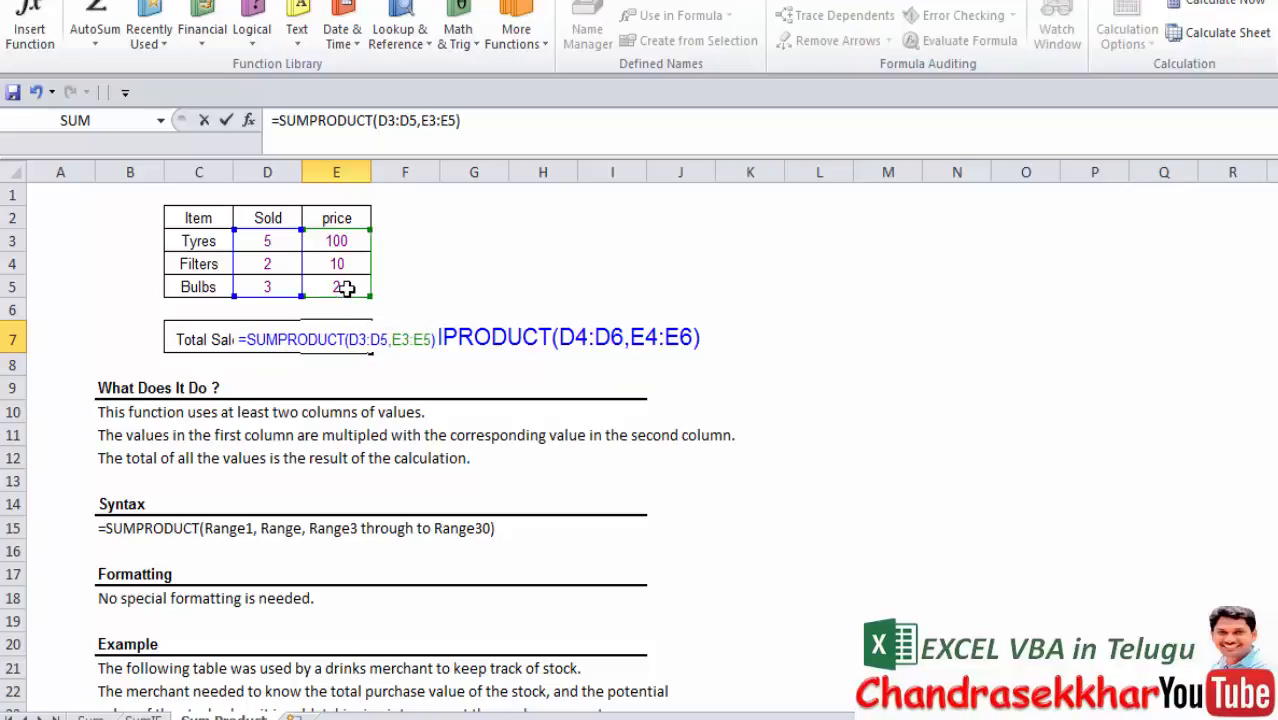
{"action": "key", "text": "Return"}
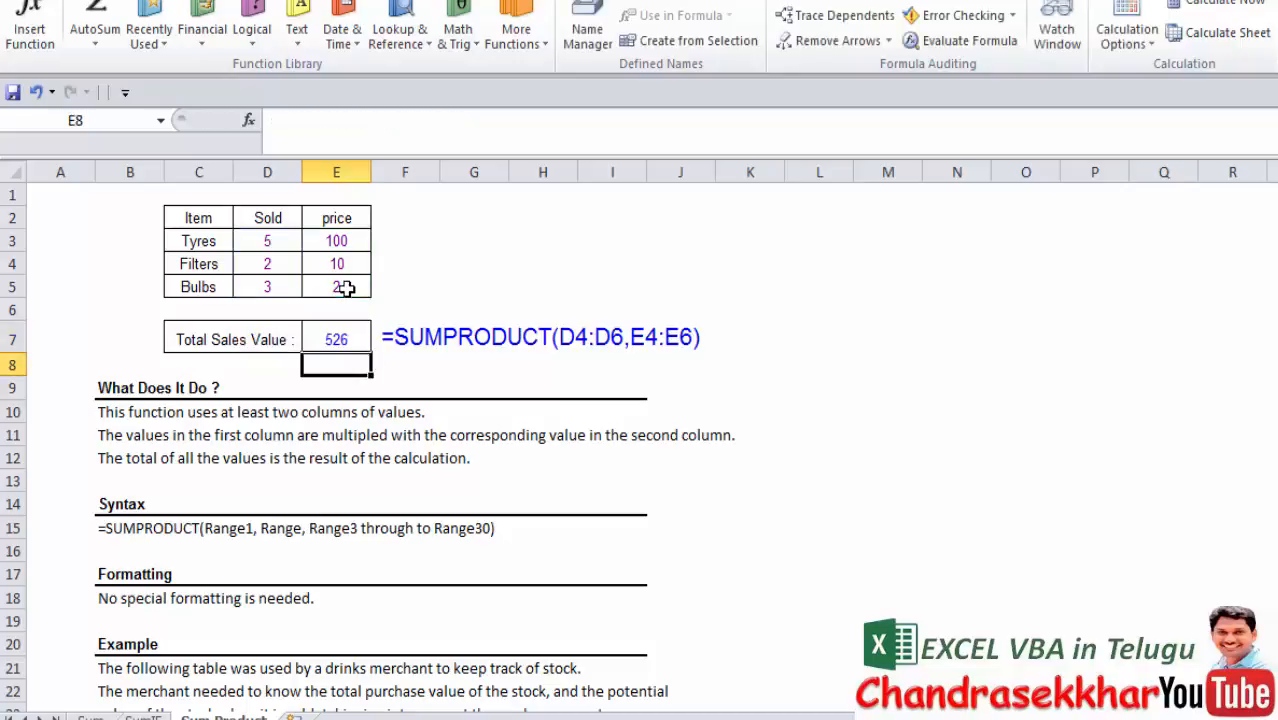
{"action": "left_click", "coordinate": [348, 341]}
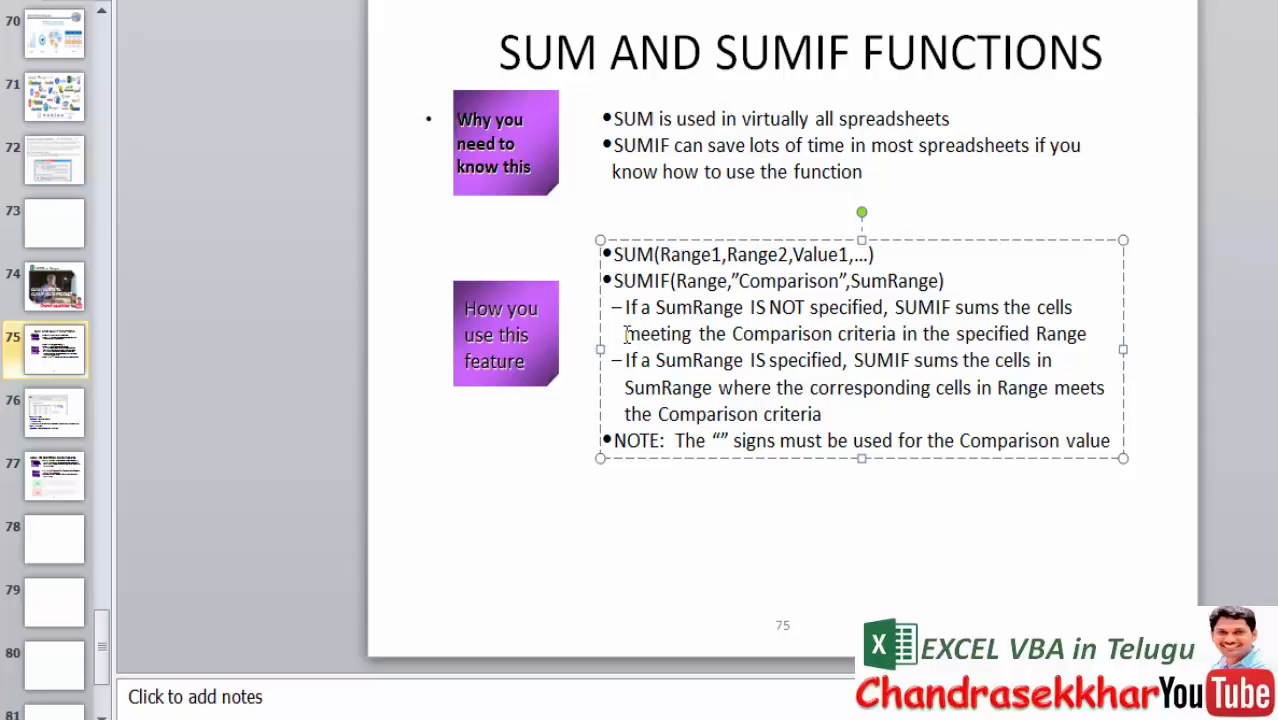
Switch from the SUM and SUMIF slide to the TradeBook sheet in Excel and examine its Stock, Action, Qty and Brokerage columns.
{"action": "left_click", "coordinate": [678, 517]}
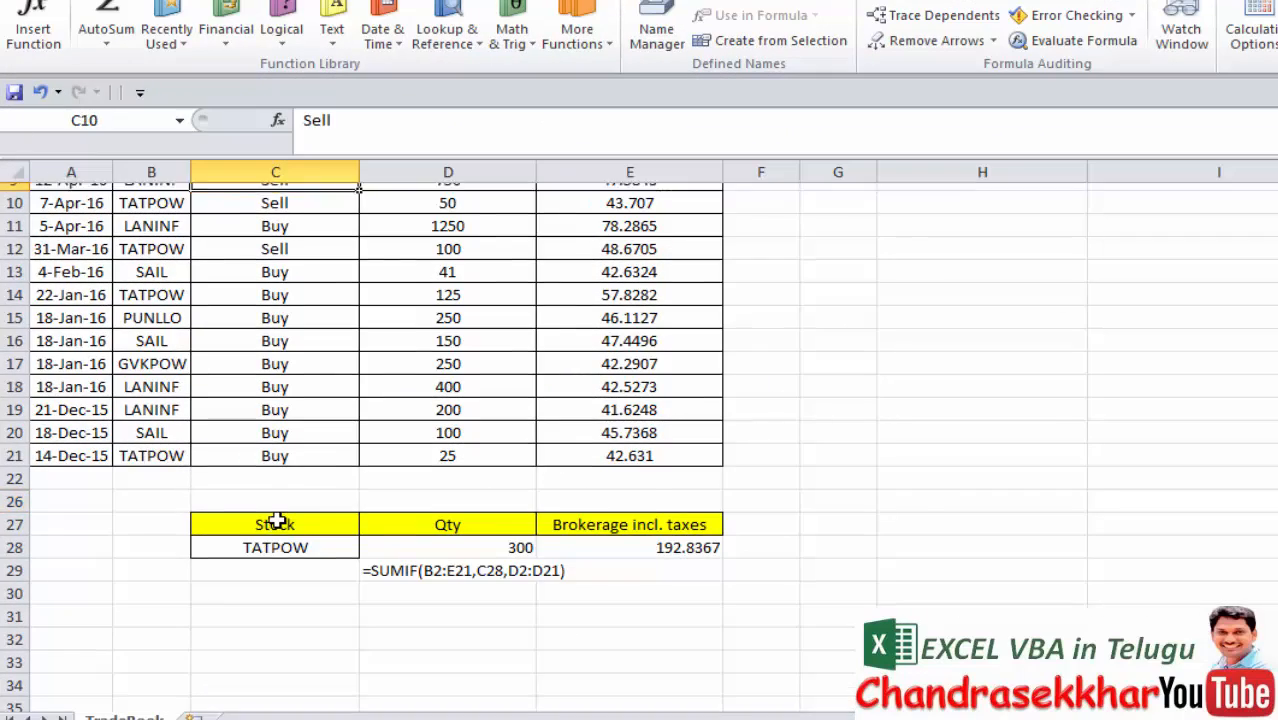
{"action": "key", "text": "ctrl+Up"}
{"action": "key", "text": "ctrl+Left"}
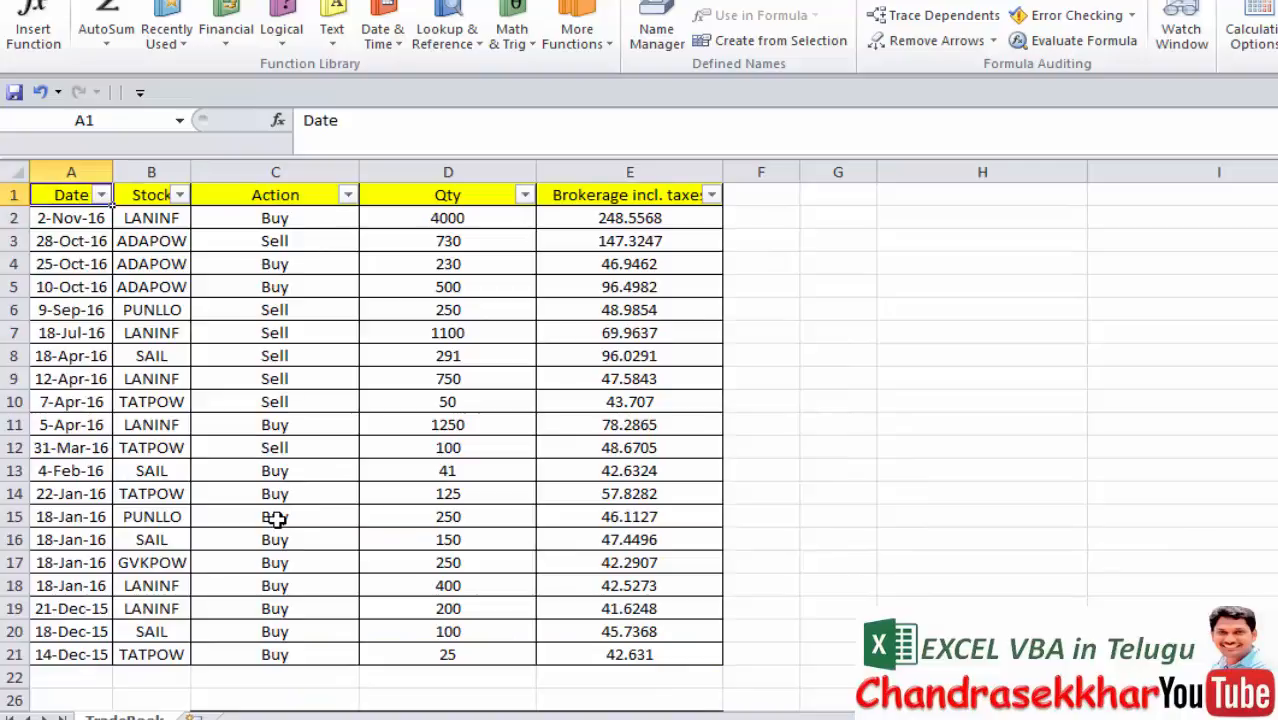
{"action": "key", "text": "Right"}
{"action": "key", "text": "Down"}
{"action": "key", "text": "Right"}
{"action": "key", "text": "Right"}
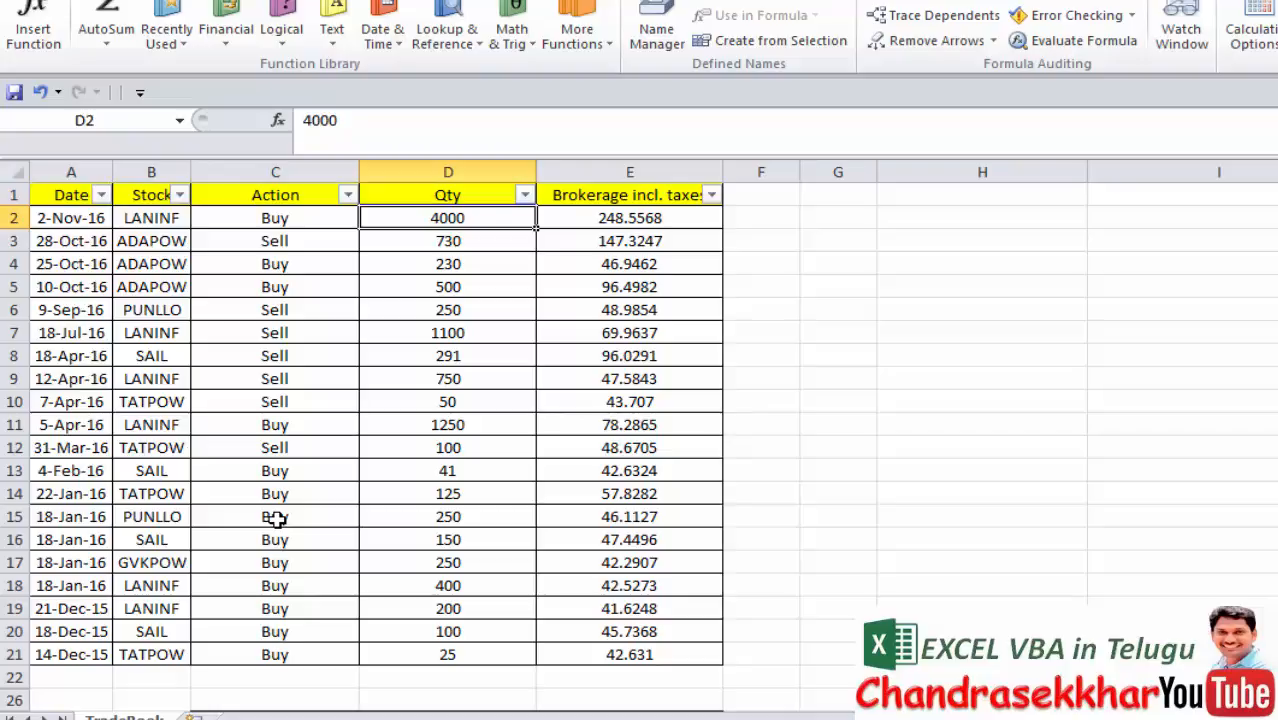
{"action": "key", "text": "Right"}
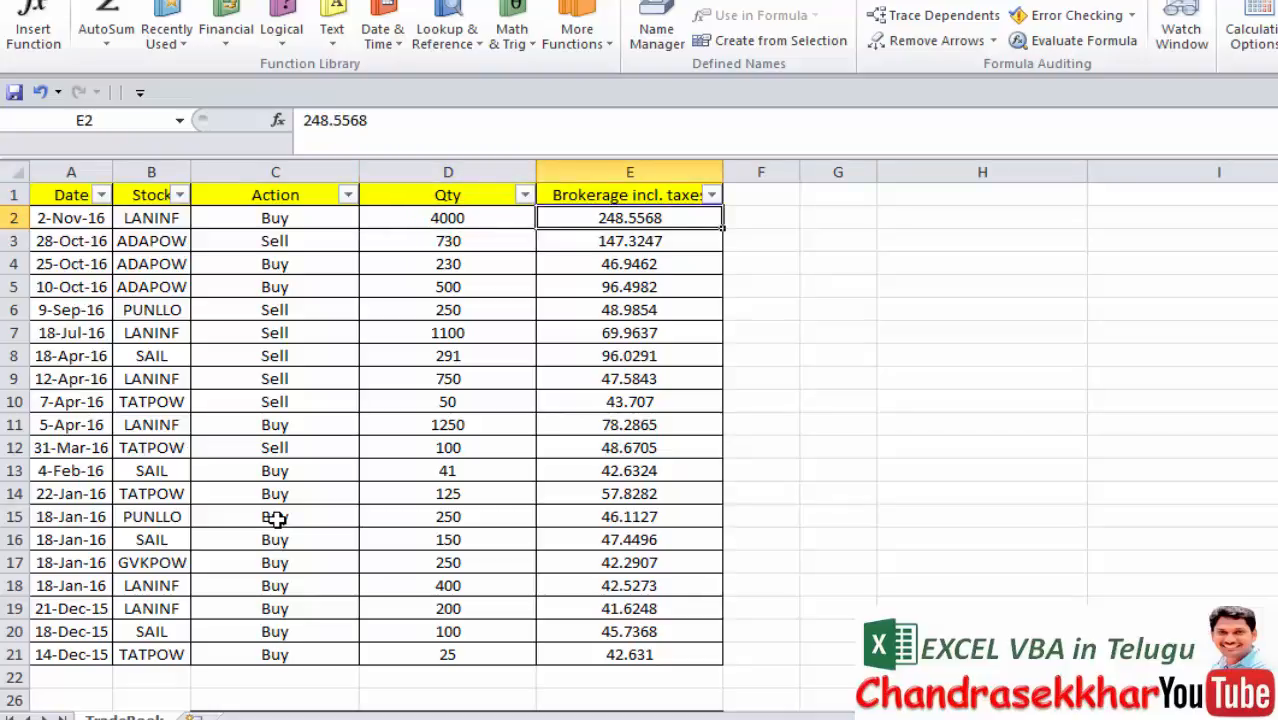
{"action": "key", "text": "Down"}
{"action": "key", "text": "Left"}
{"action": "key", "text": "Left"}
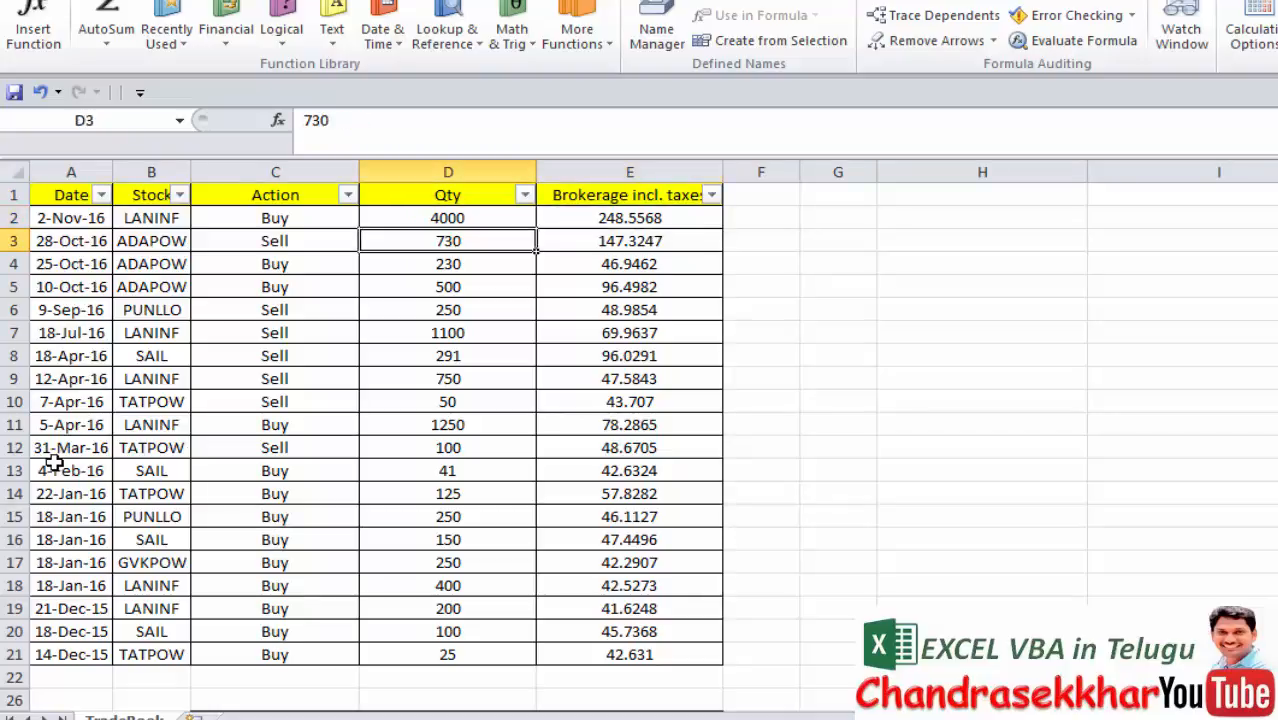
{"action": "key", "text": "Left"}
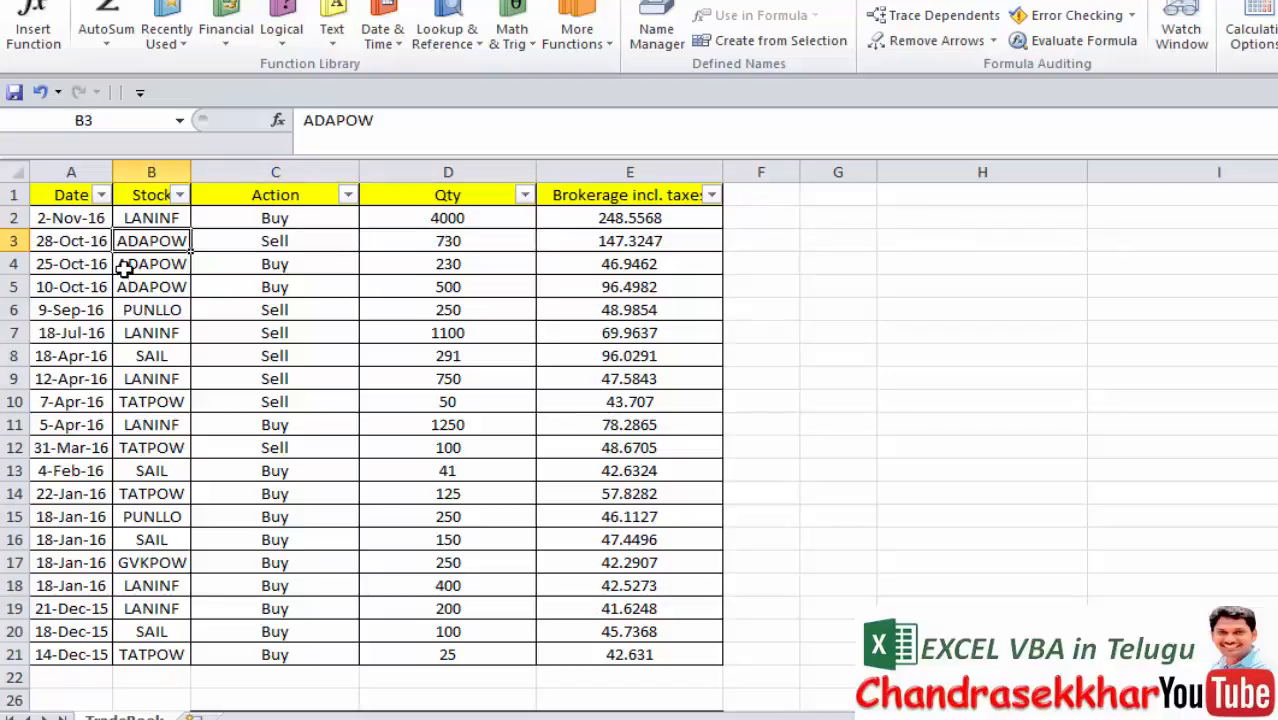
Go through the Stock column to the end of the trade data and view the stock summary table beneath it.
{"action": "key", "text": "Down"}
{"action": "key", "text": "Down"}
{"action": "key", "text": "Down"}
{"action": "key", "text": "Down"}
{"action": "key", "text": "Down"}
{"action": "key", "text": "Down"}
{"action": "key", "text": "Down"}
{"action": "key", "text": "Down"}
{"action": "key", "text": "Down"}
{"action": "key", "text": "Down"}
{"action": "key", "text": "Down"}
{"action": "key", "text": "Down"}
{"action": "key", "text": "Down"}
{"action": "key", "text": "Down"}
{"action": "key", "text": "Down"}
{"action": "key", "text": "Down"}
{"action": "key", "text": "Down"}
{"action": "key", "text": "Down"}
{"action": "key", "text": "Down"}
{"action": "key", "text": "Down"}
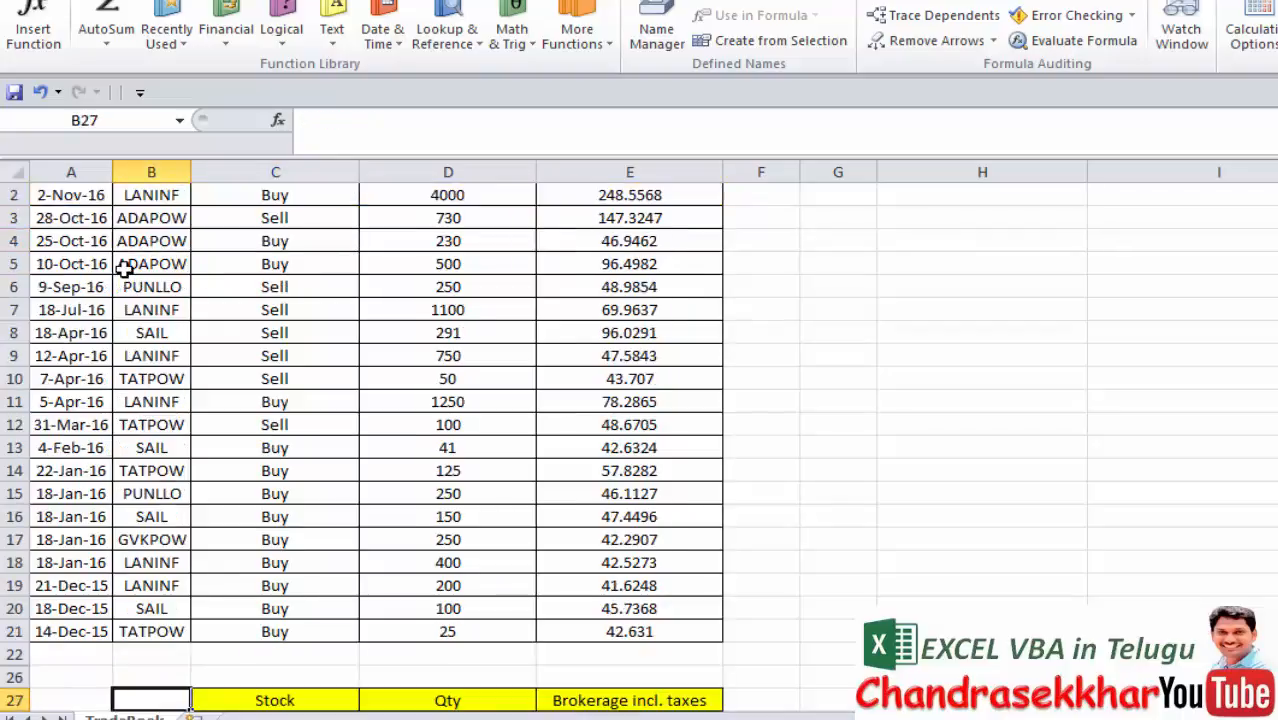
{"action": "key", "text": "Down"}
{"action": "key", "text": "Down"}
{"action": "key", "text": "Down"}
{"action": "key", "text": "Up"}
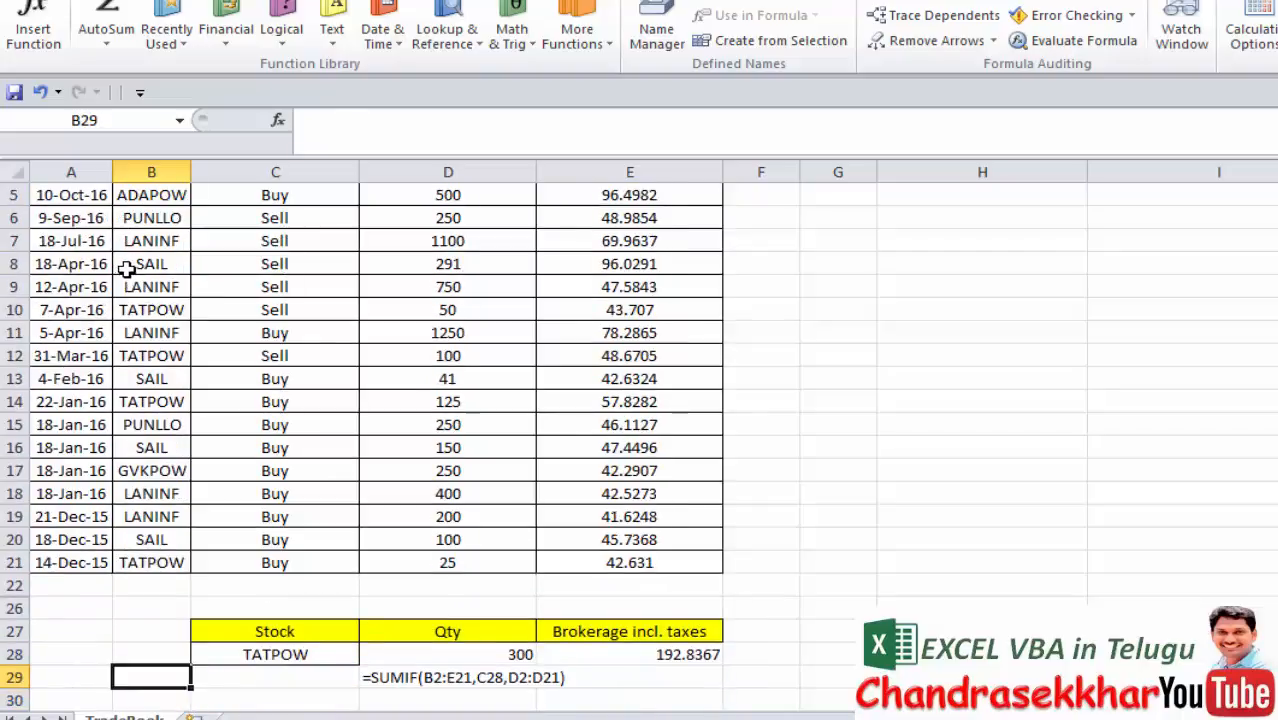
{"action": "key", "text": "Down"}
{"action": "key", "text": "Down"}
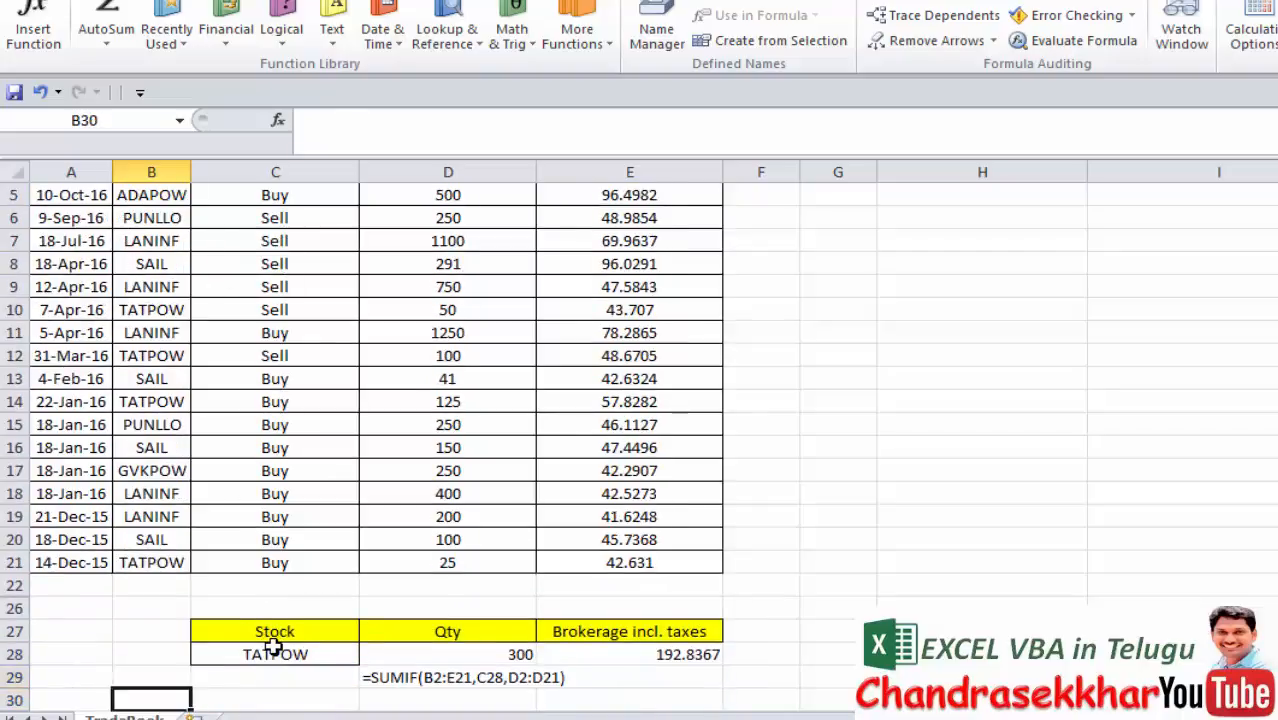
Clear the SUMIF formula from the TATPOW Qty cell D28.
{"action": "key", "text": "Right"}
{"action": "key", "text": "Right"}
{"action": "key", "text": "Right"}
{"action": "key", "text": "Left"}
{"action": "key", "text": "Left"}
{"action": "key", "text": "Up"}
{"action": "key", "text": "Up"}
{"action": "key", "text": "Up"}
{"action": "key", "text": "Right"}
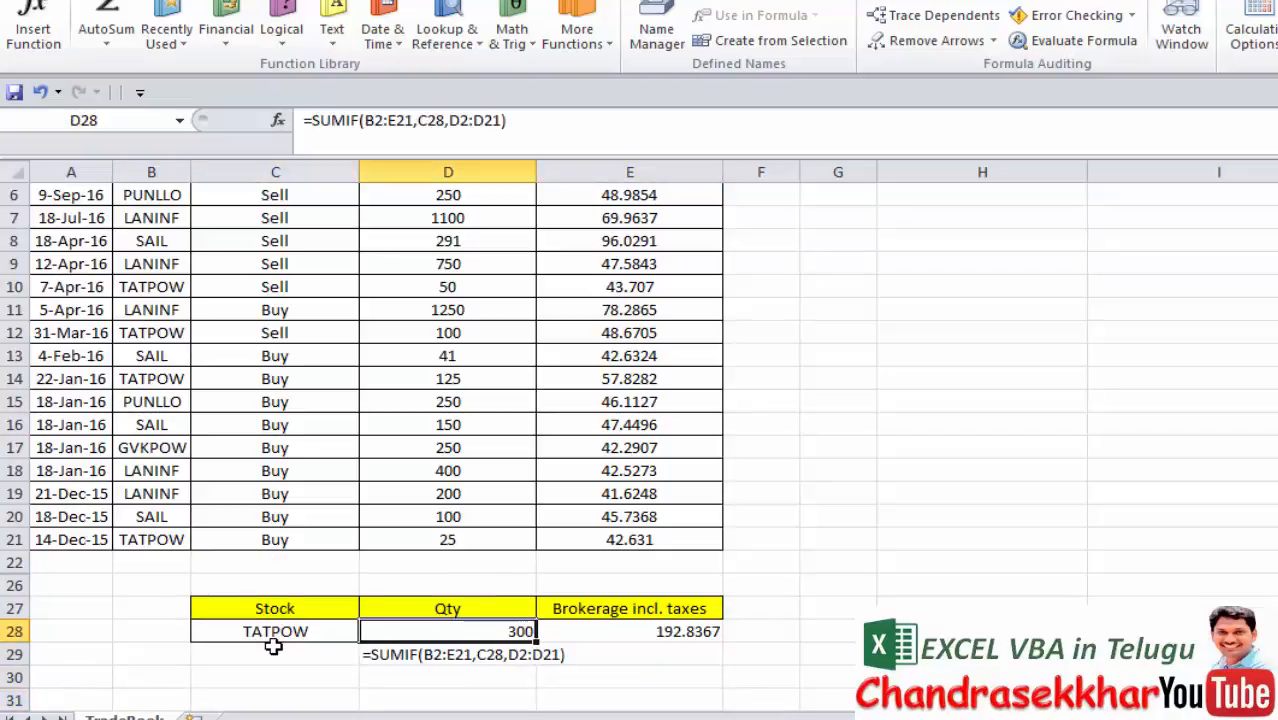
{"action": "key", "text": "Delete"}
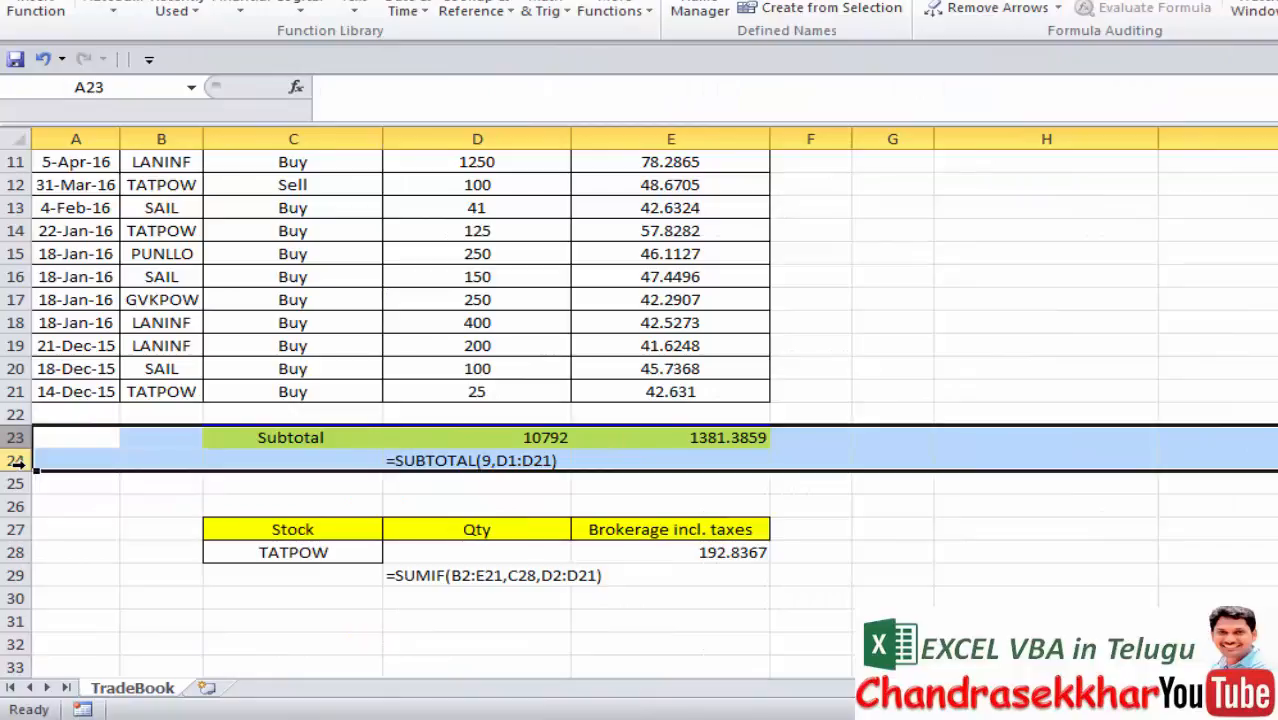
Hide the subtotal rows 23 and 24 on the TradeBook sheet.
{"action": "right_click", "coordinate": [18, 462]}
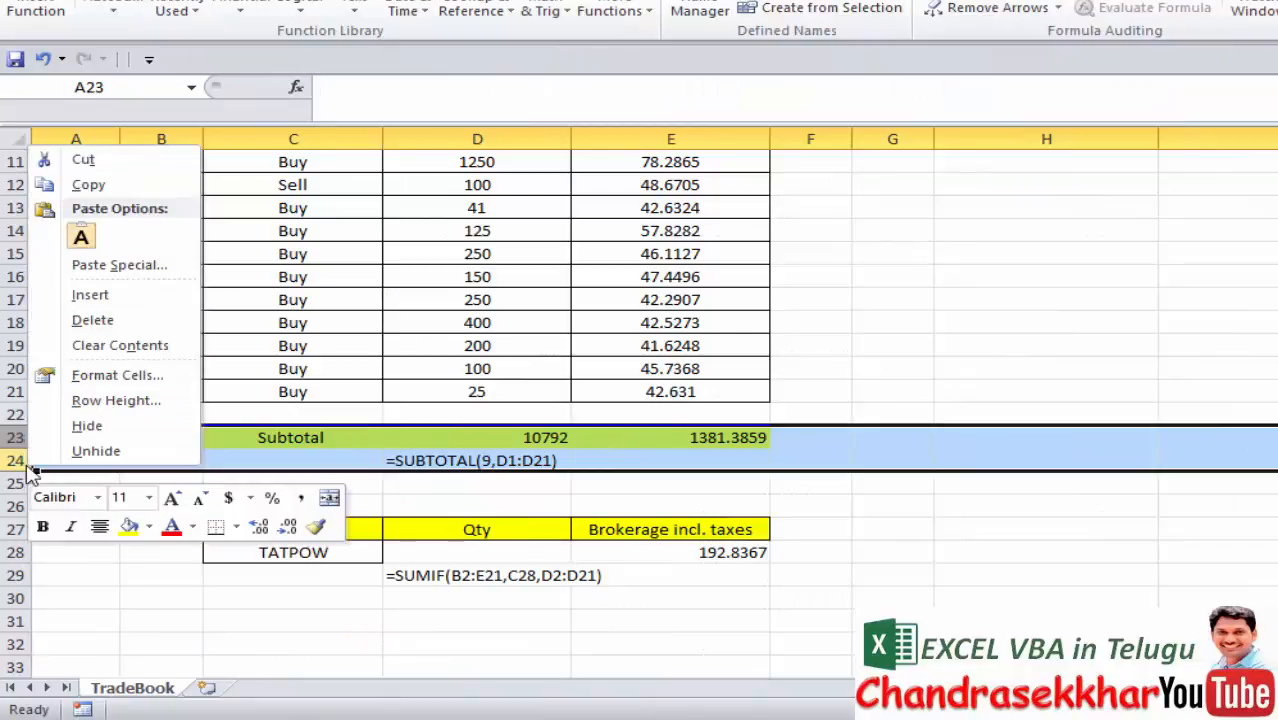
{"action": "left_click", "coordinate": [68, 418]}
{"action": "left_click", "coordinate": [296, 546]}
Begin a SUMIF formula in the TATPOW Qty cell D28.
{"action": "left_click", "coordinate": [399, 510]}
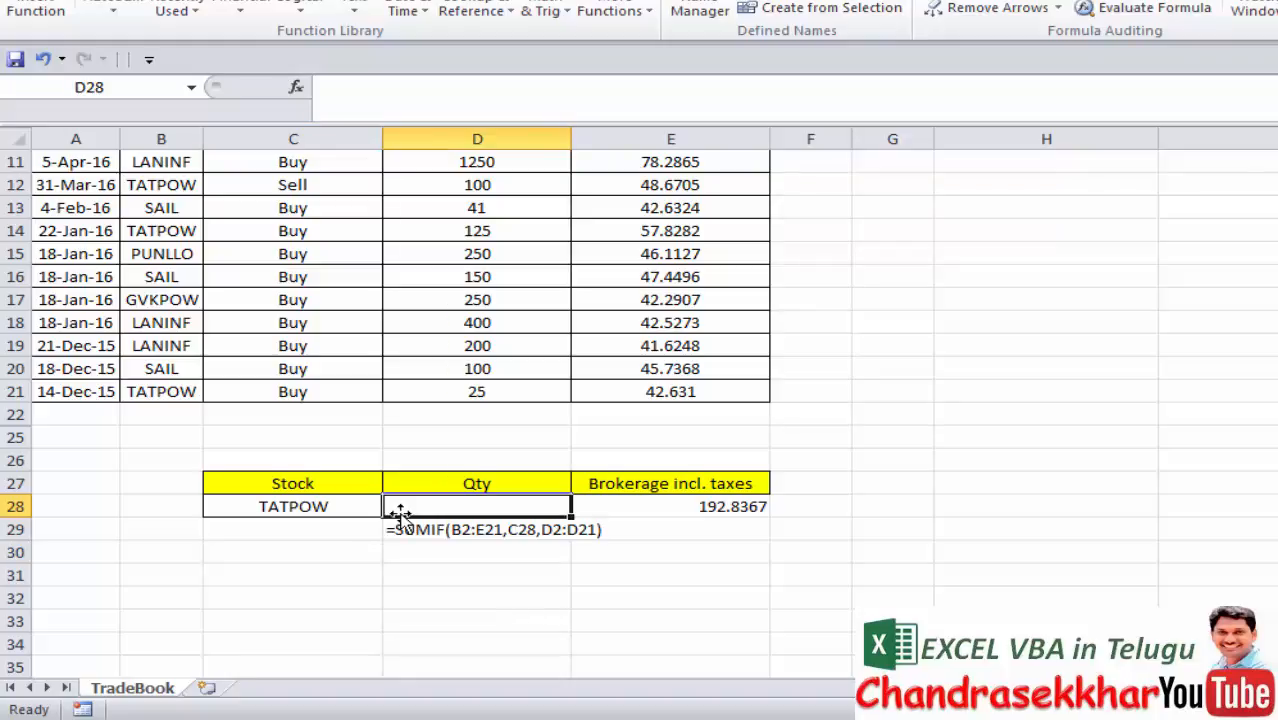
{"action": "type", "text": "=SUMIF("}
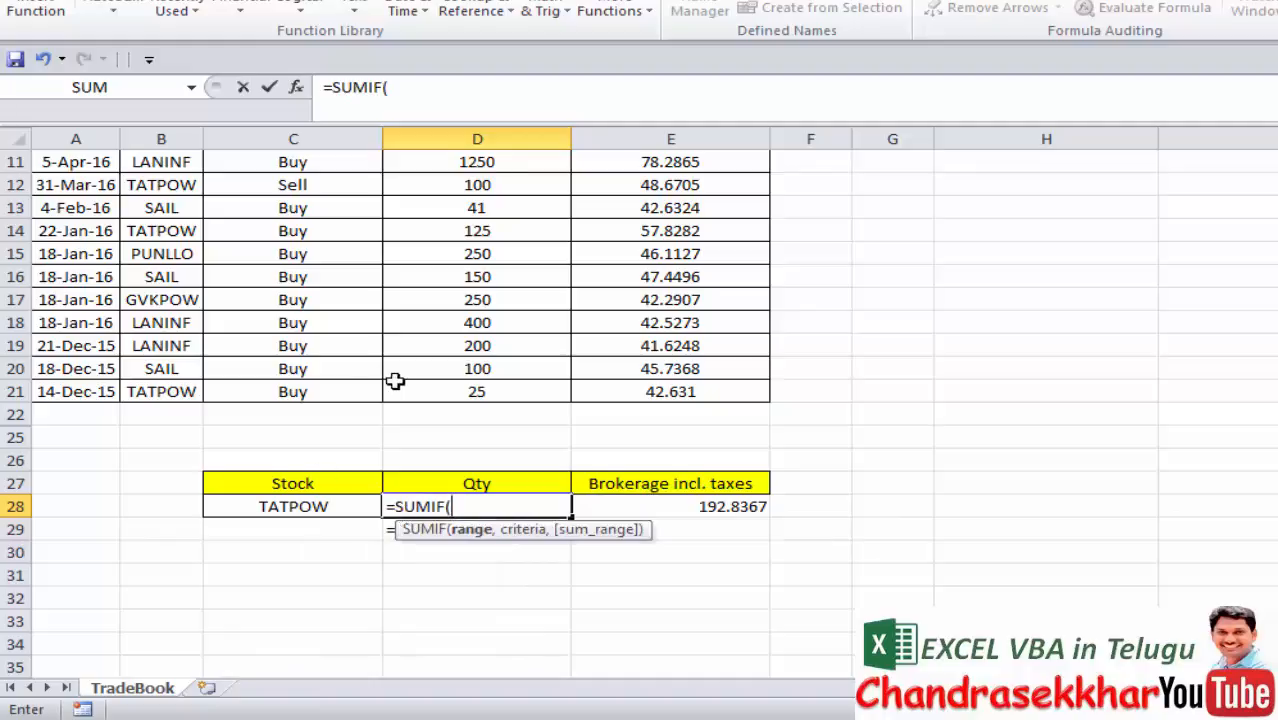
{"action": "left_click_drag", "start_coordinate": [651, 388], "coordinate": [54, 130]}
{"action": "left_click", "coordinate": [466, 87]}
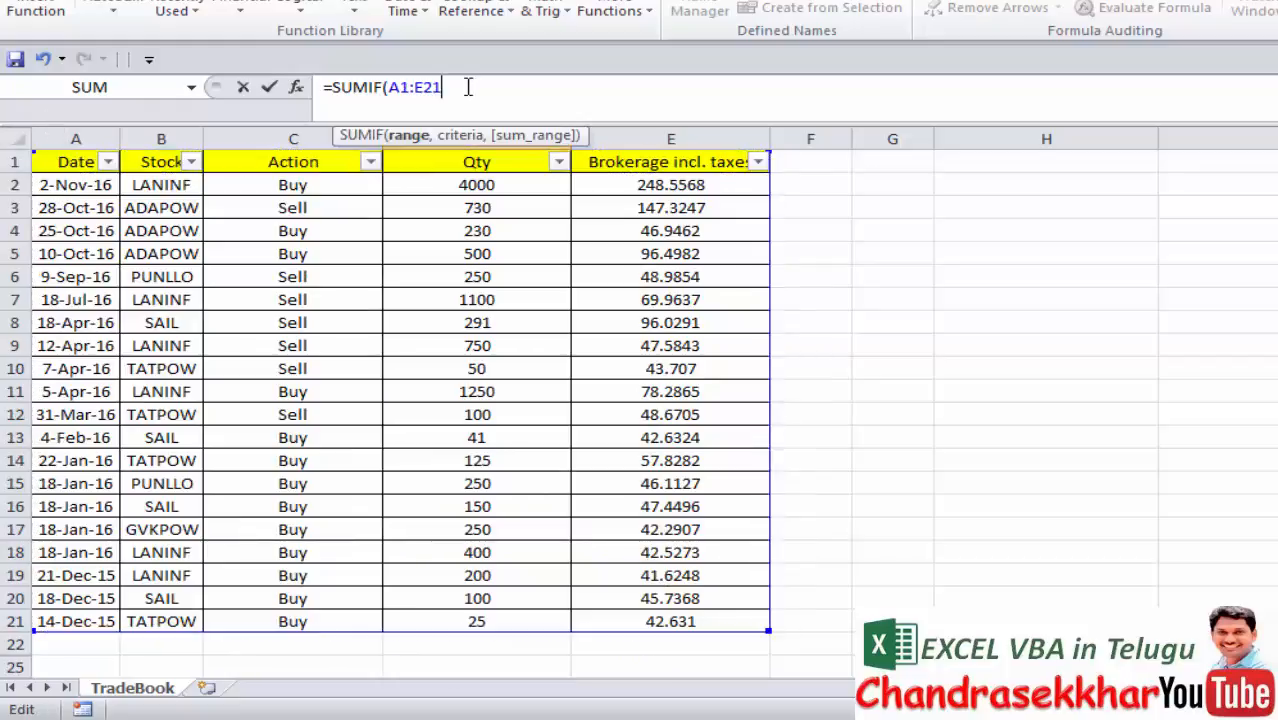
{"action": "key", "text": "BackSpace"}
{"action": "key", "text": "BackSpace"}
{"action": "key", "text": "BackSpace"}
{"action": "key", "text": "BackSpace"}
{"action": "key", "text": "BackSpace"}
{"action": "key", "text": "BackSpace"}
Set the SUMIF range to B1:E21 and the criteria to the stock name in C28.
{"action": "left_click_drag", "start_coordinate": [161, 162], "coordinate": [651, 612]}
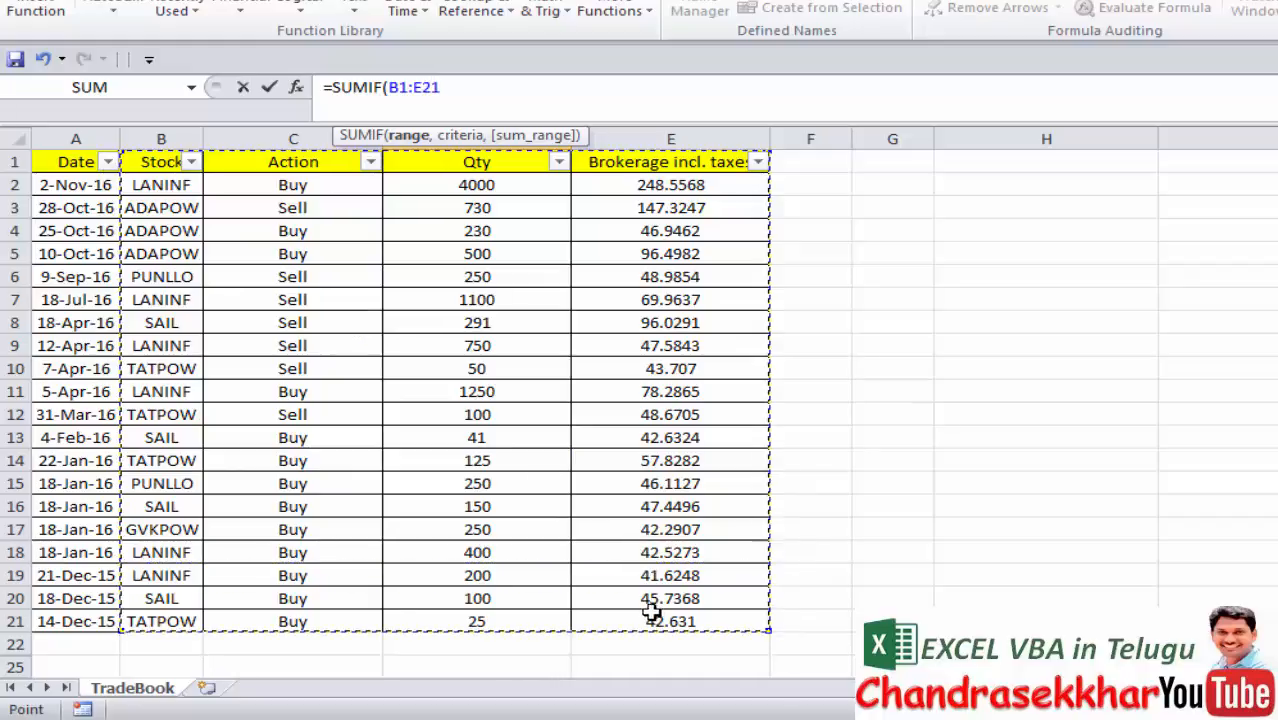
{"action": "left_click", "coordinate": [470, 90]}
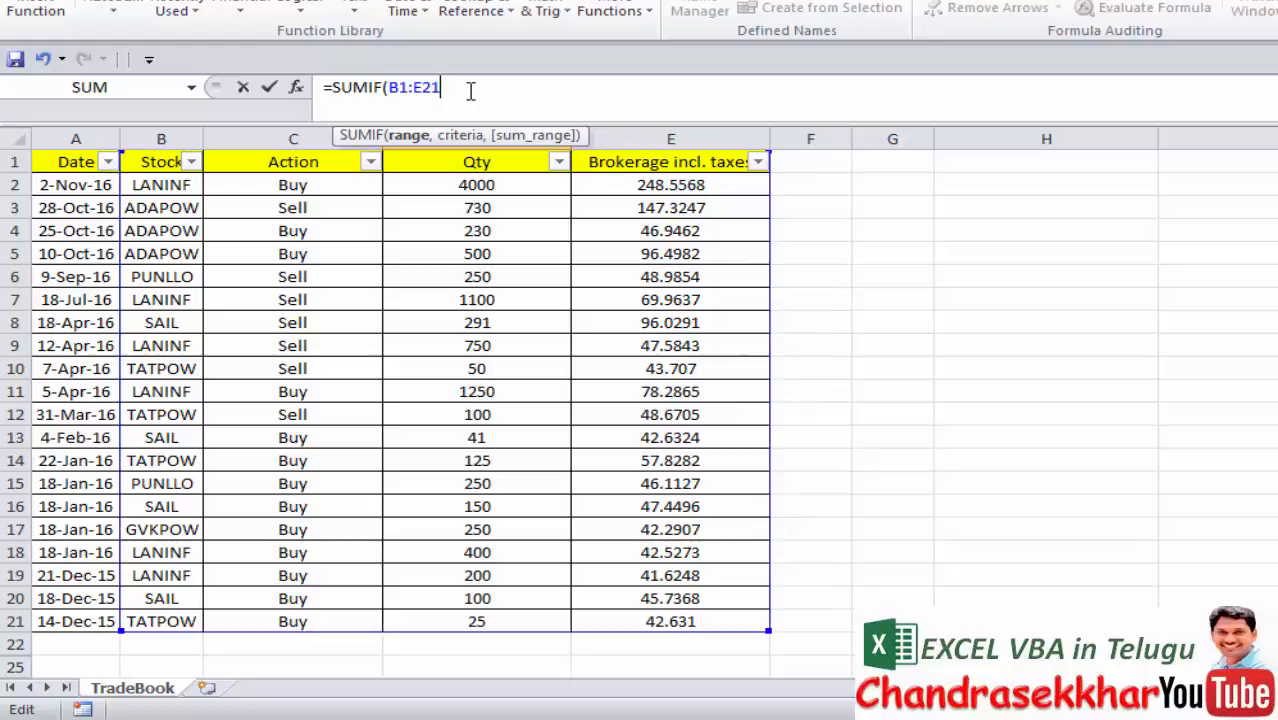
{"action": "type", "text": ","}
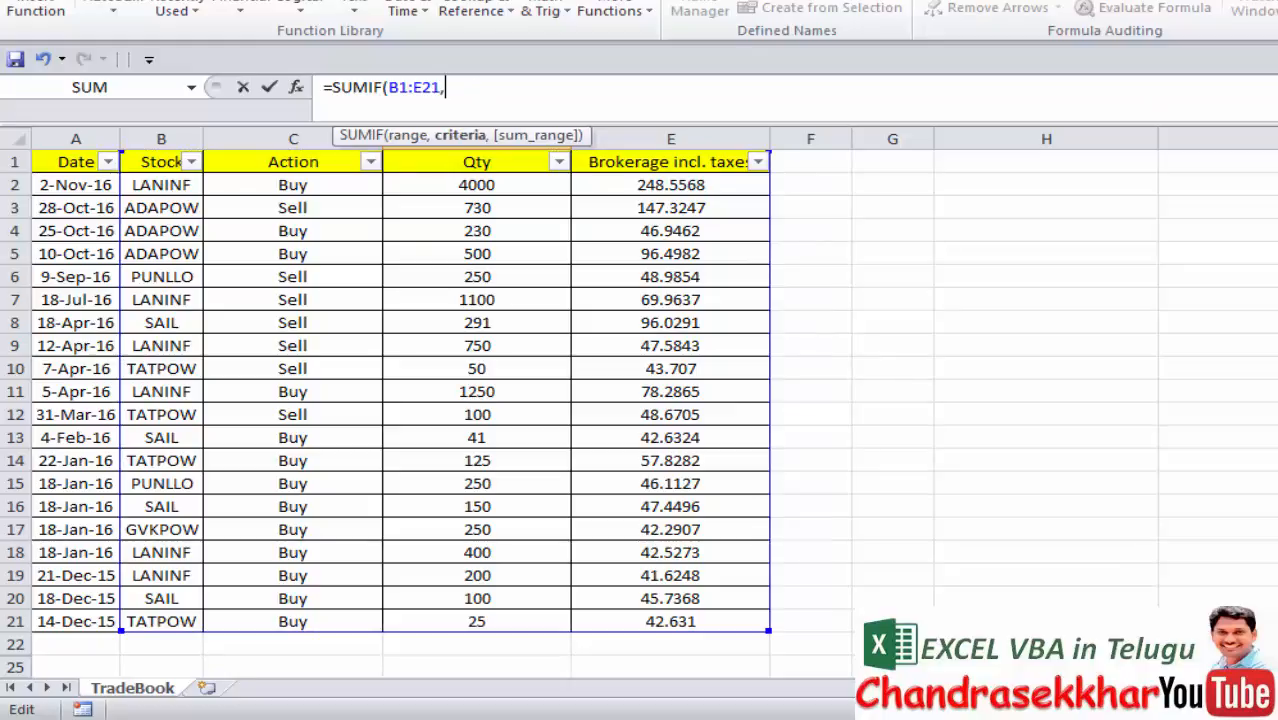
{"action": "scroll", "coordinate": [386, 374], "scroll_direction": "down", "scroll_amount": 2}
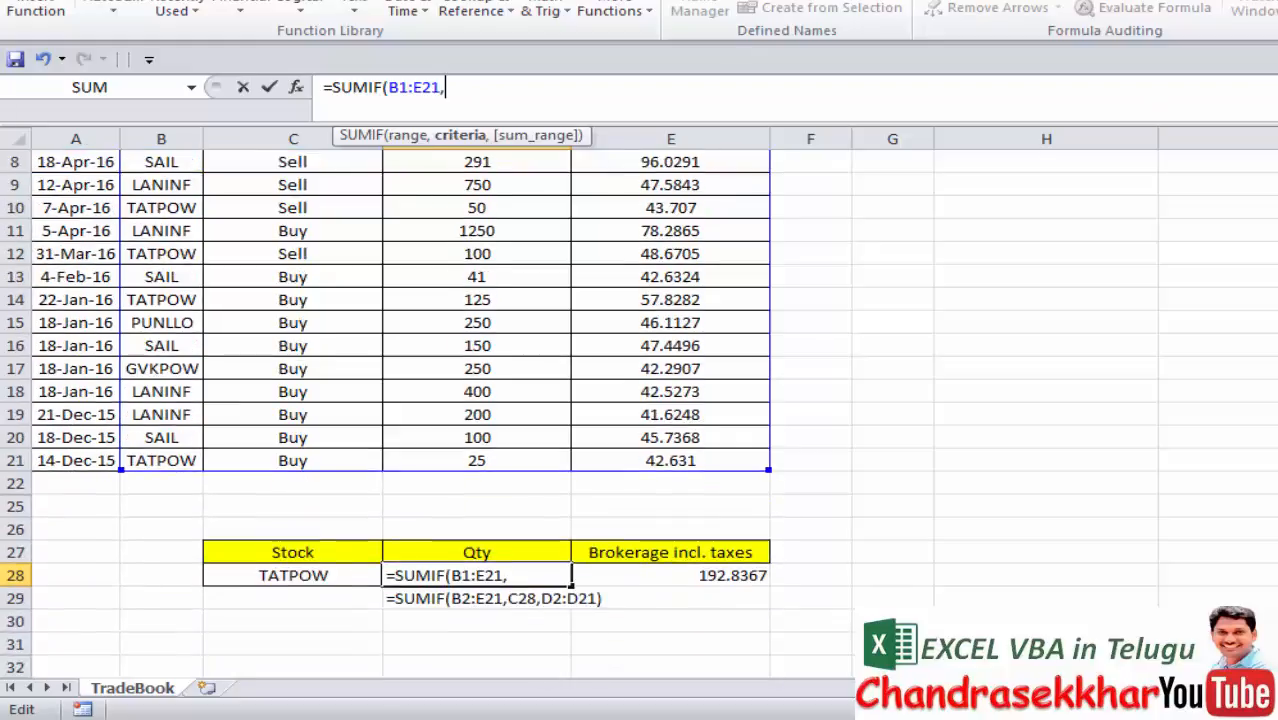
{"action": "left_click", "coordinate": [322, 572]}
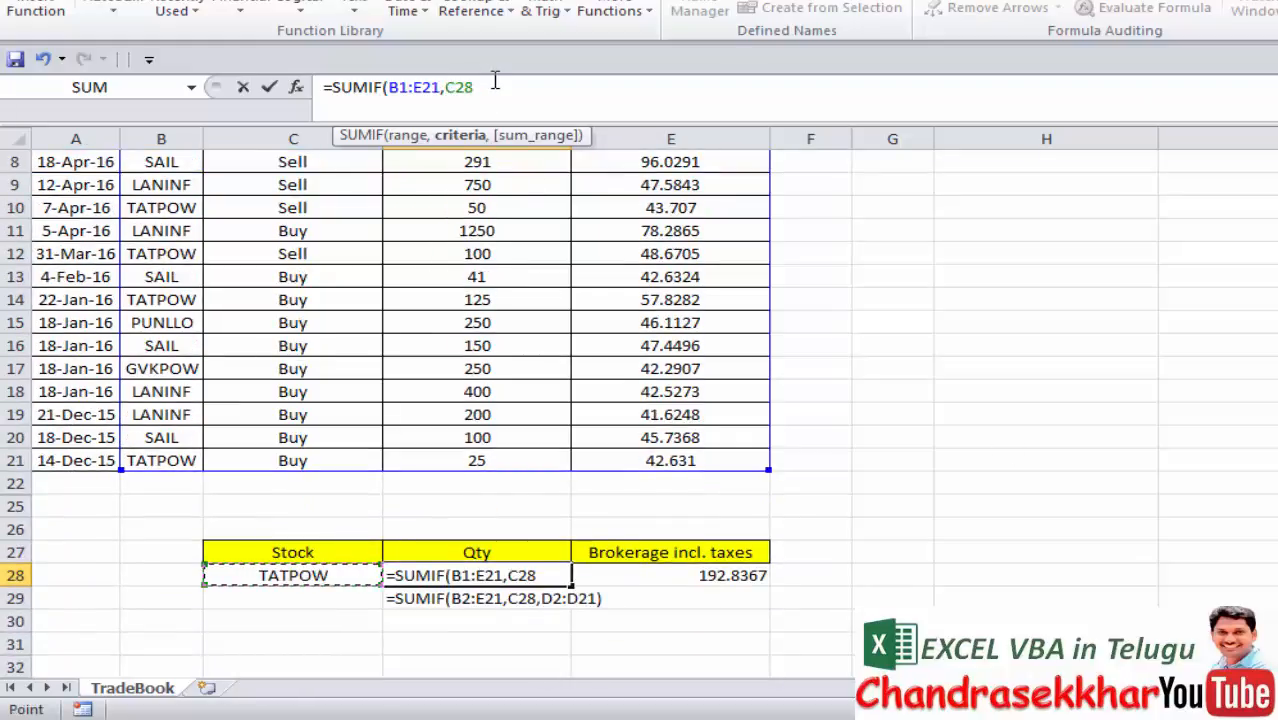
{"action": "type", "text": ","}
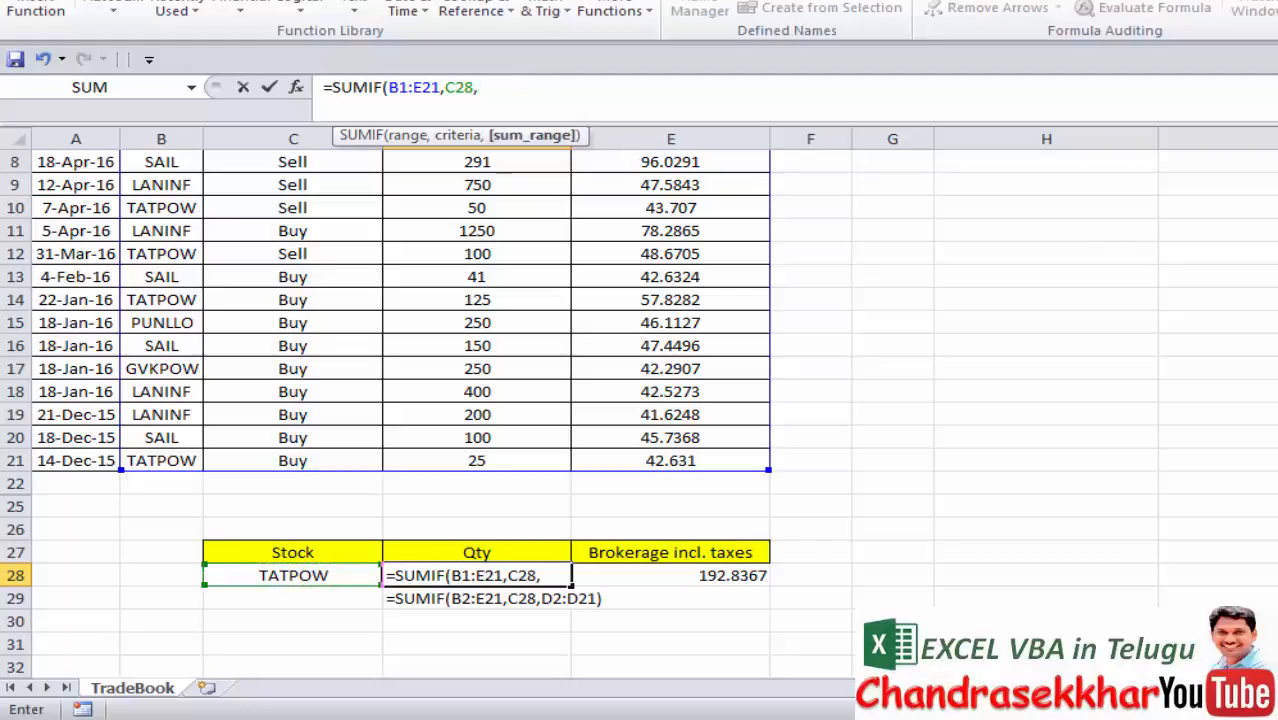
Use D1:D21 as the sum range to complete the SUMIF formula, and reselect D28 to review it.
{"action": "scroll", "coordinate": [400, 400], "scroll_direction": "up", "scroll_amount": 3}
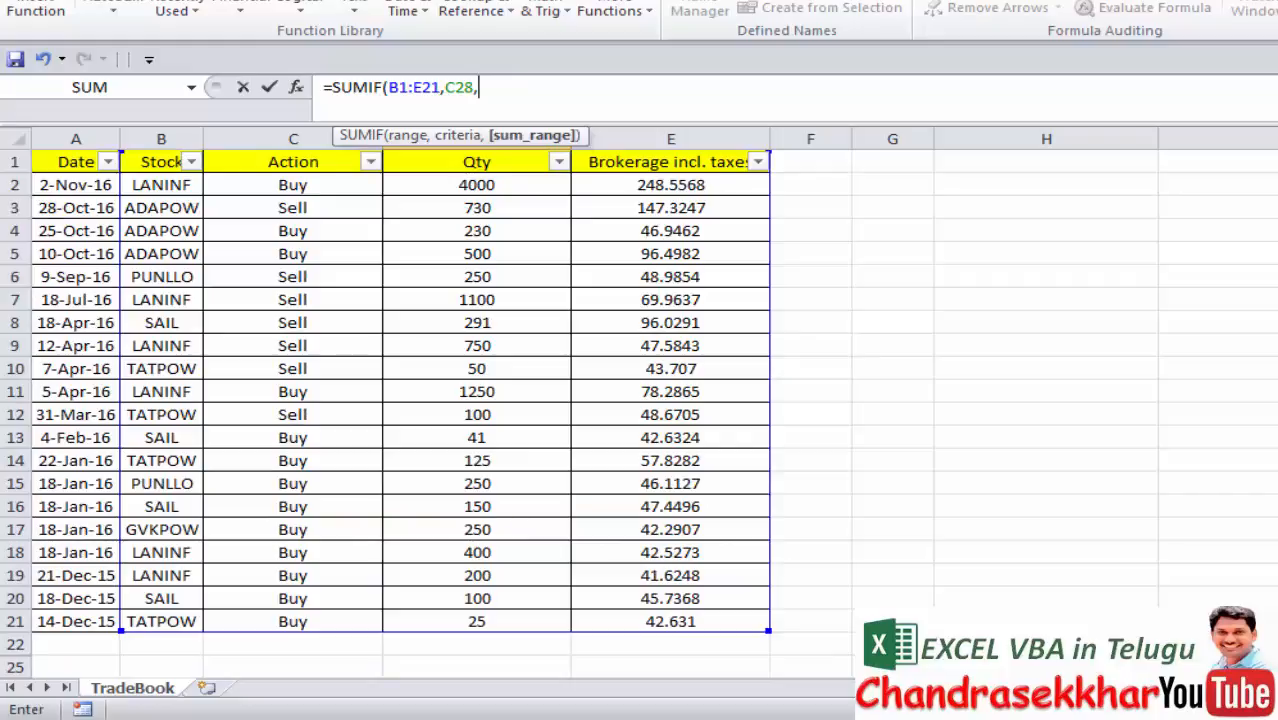
{"action": "left_click_drag", "start_coordinate": [465, 163], "coordinate": [485, 620]}
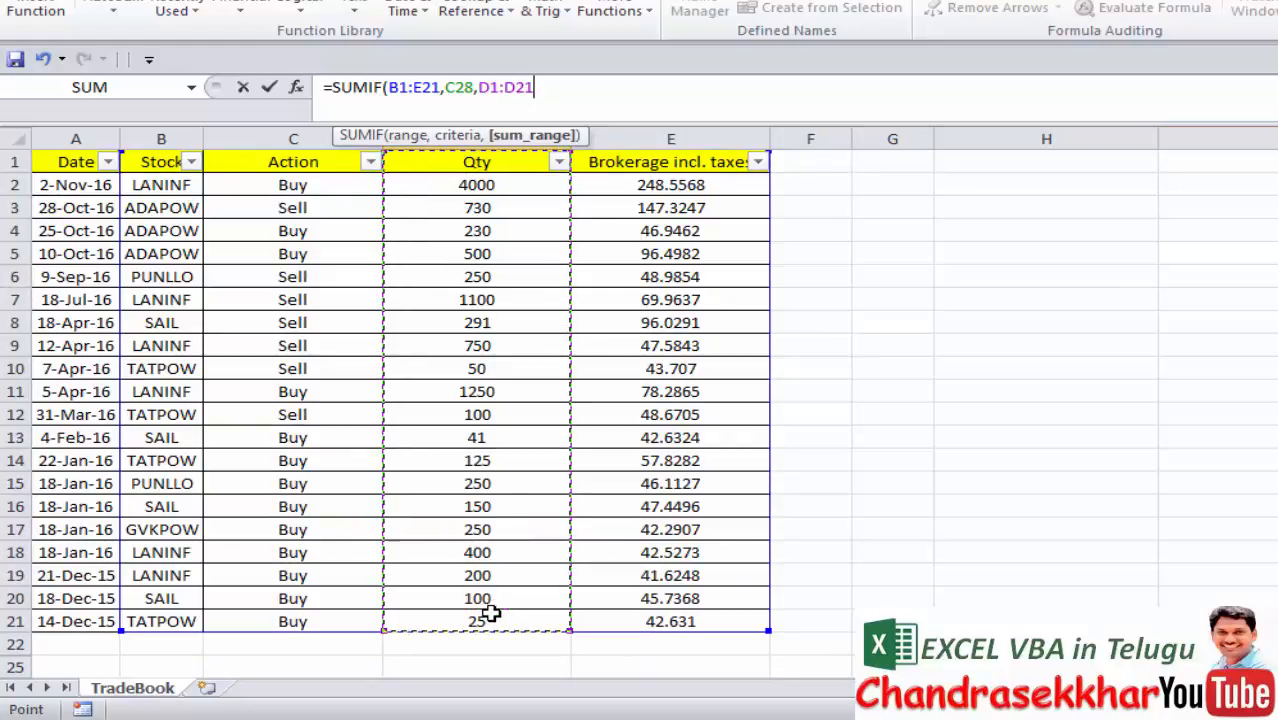
{"action": "left_click", "coordinate": [543, 86]}
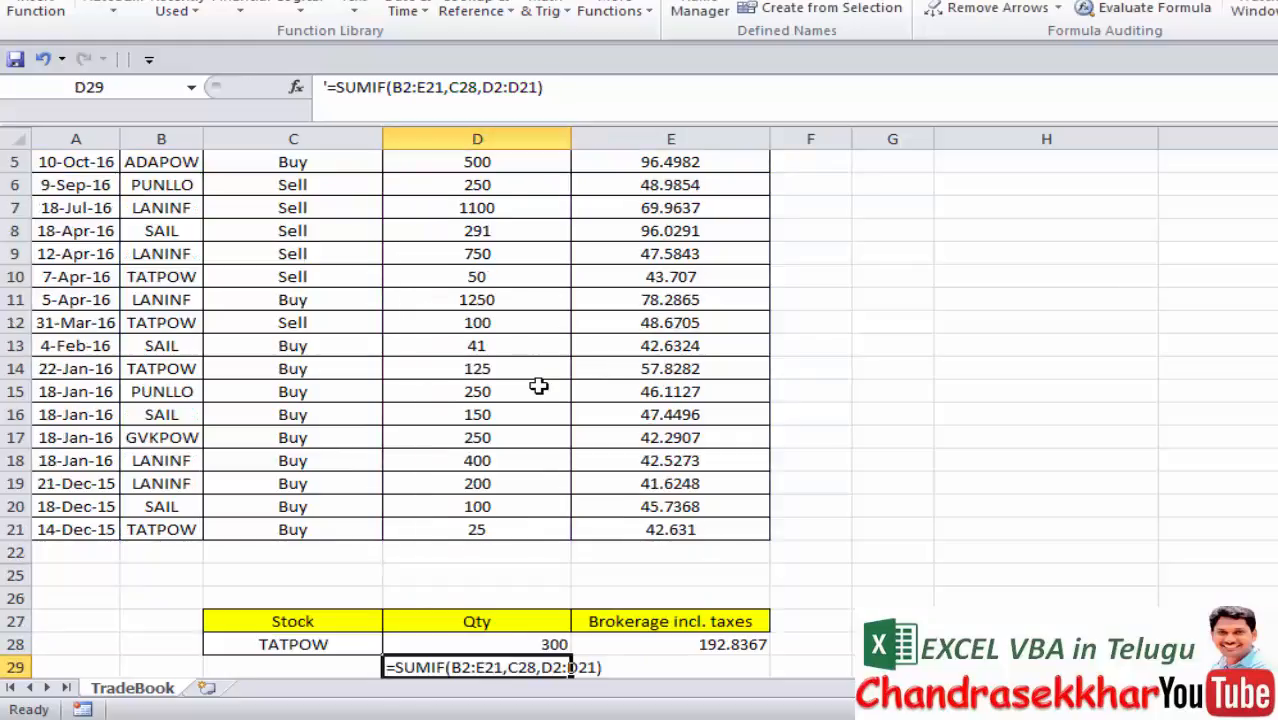
{"action": "left_click", "coordinate": [482, 618]}
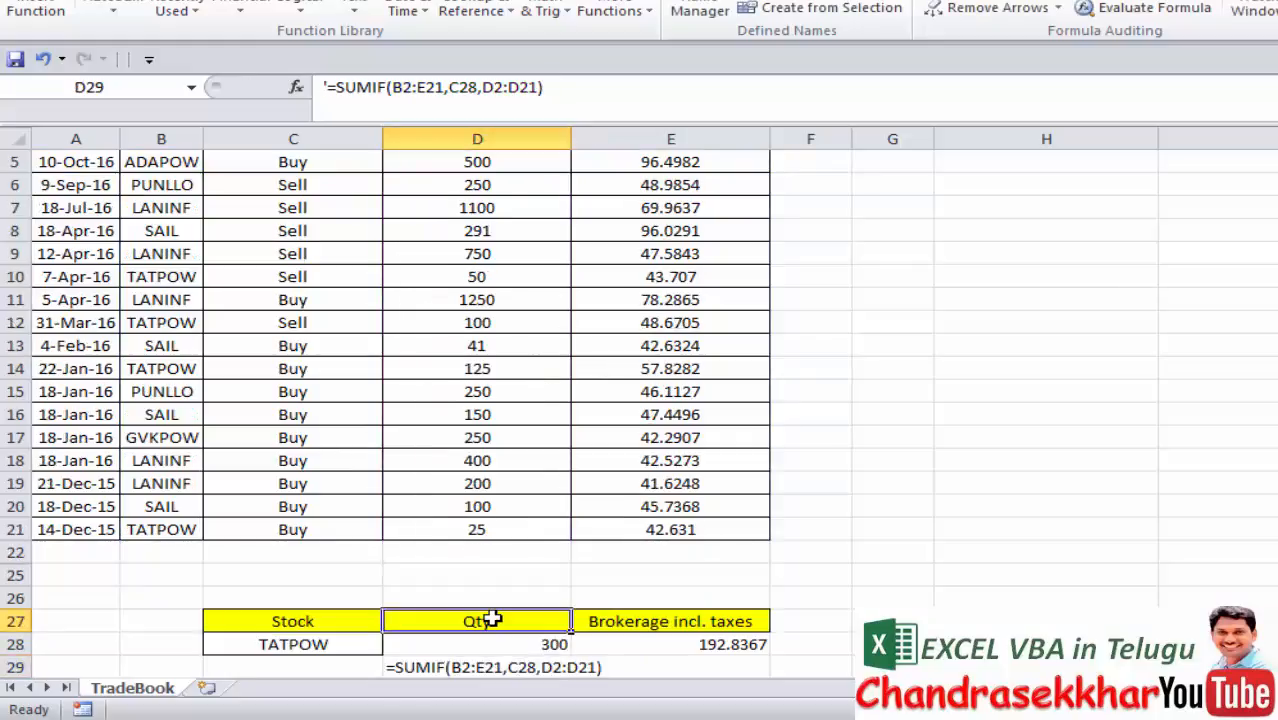
{"action": "left_click", "coordinate": [487, 640]}
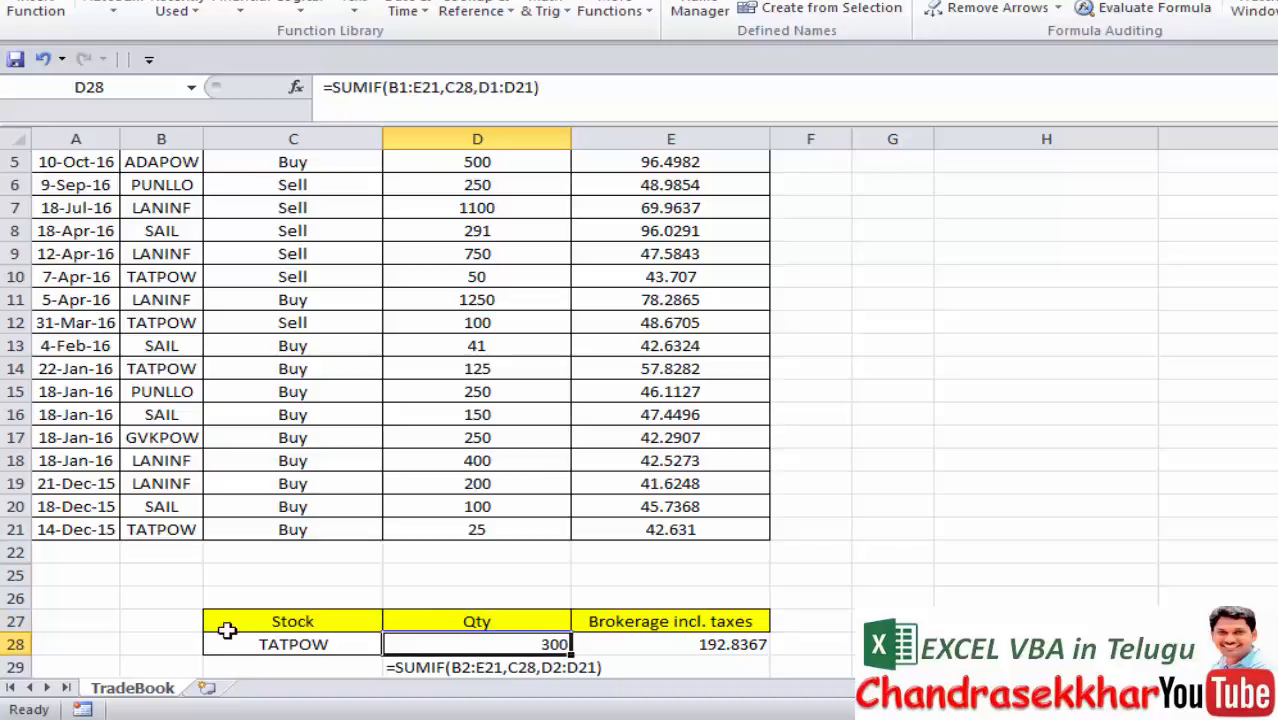
Copy the stock name SAIL from B20 into the Stock cell C28, replacing the existing criteria.
{"action": "left_click", "coordinate": [148, 500]}
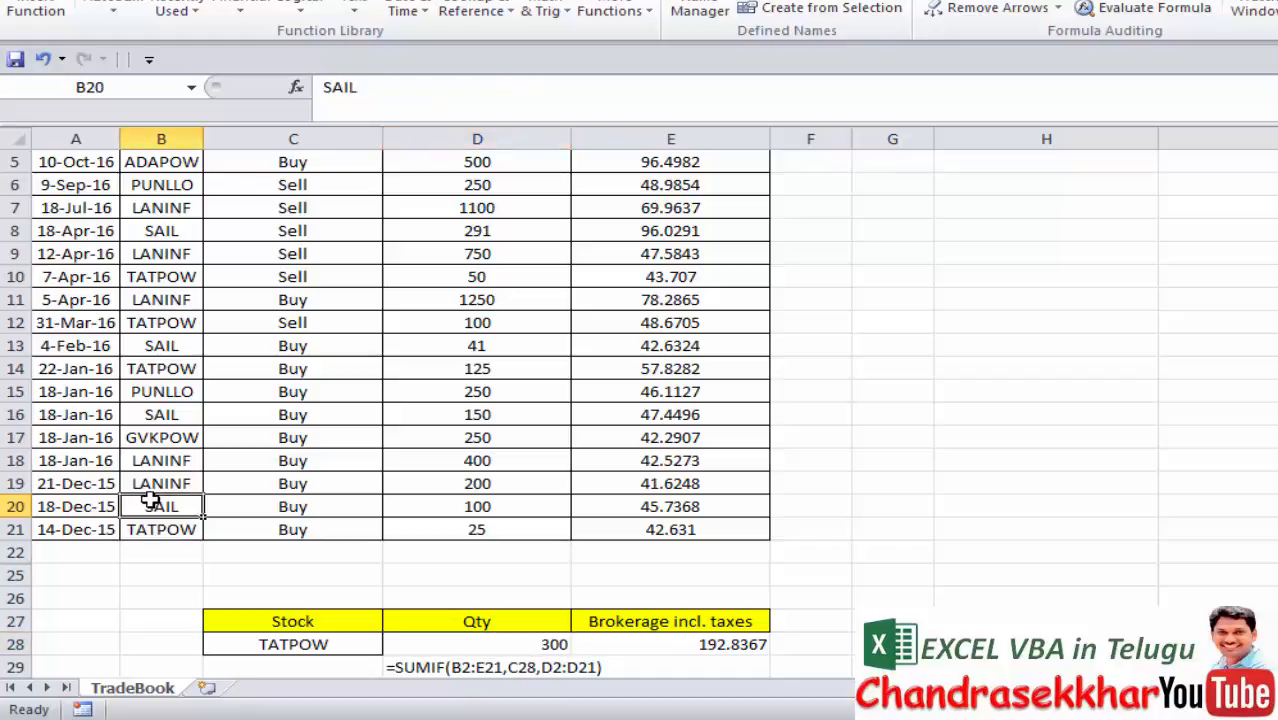
{"action": "key", "text": "ctrl+c"}
{"action": "key", "text": "Down"}
{"action": "key", "text": "Down"}
{"action": "key", "text": "Down"}
{"action": "key", "text": "Down"}
{"action": "key", "text": "Down"}
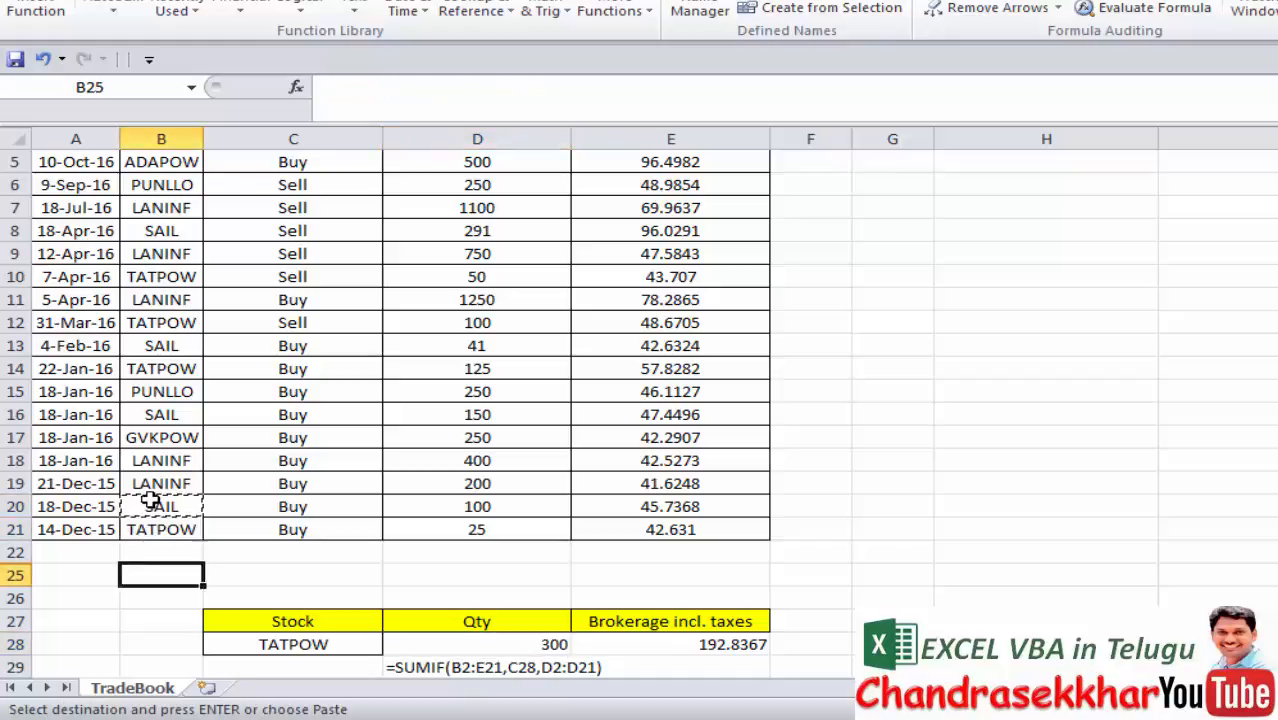
{"action": "key", "text": "Down"}
{"action": "key", "text": "Right"}
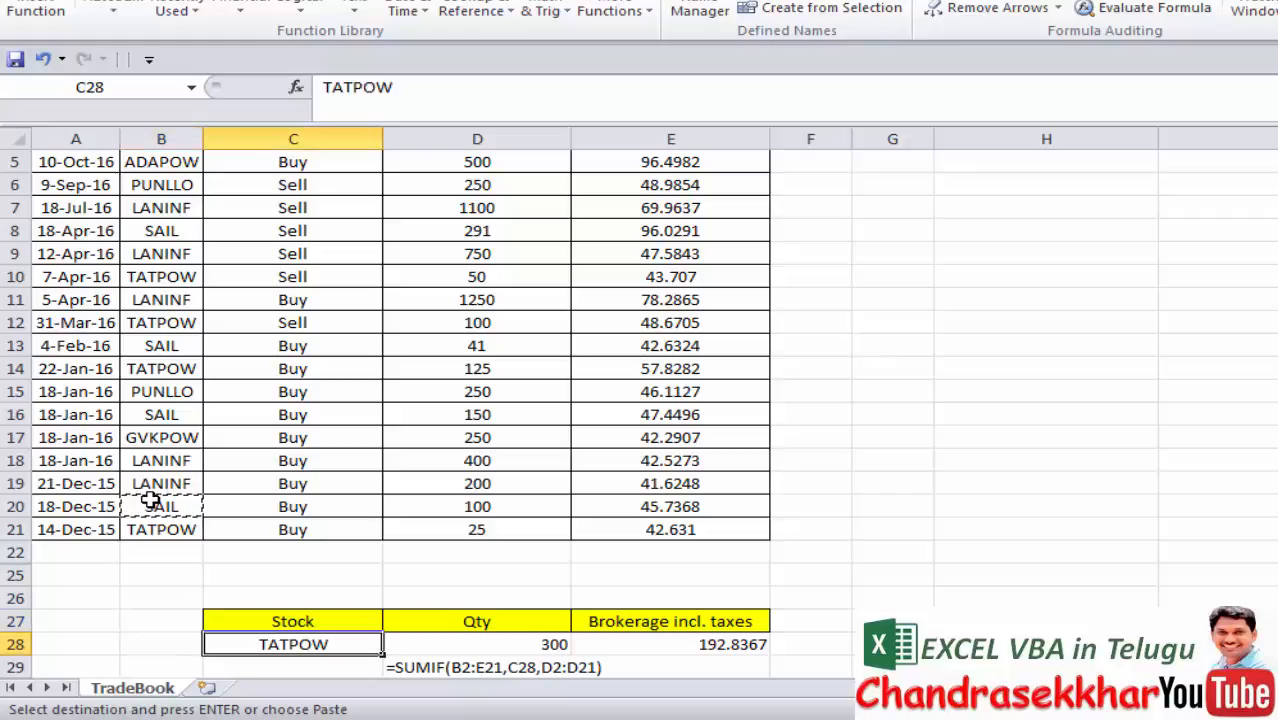
{"action": "key", "text": "ctrl+v"}
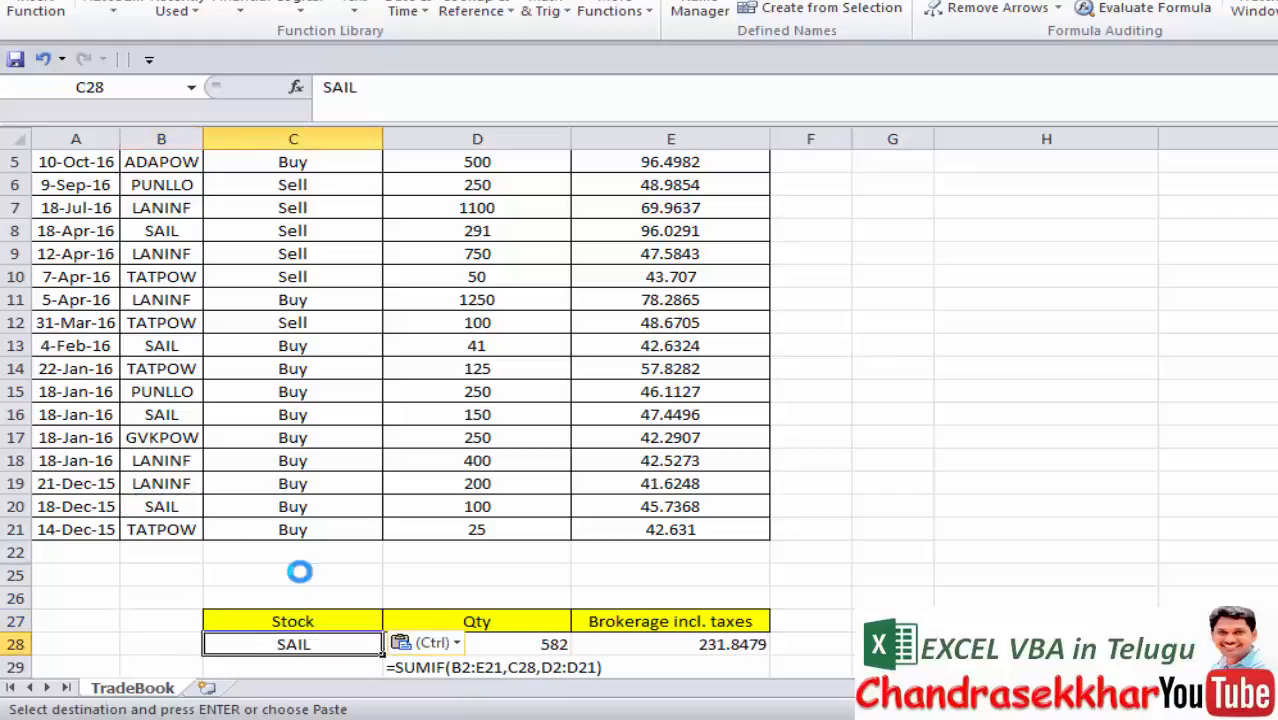
{"action": "key", "text": "Escape"}
Review the SUMIF formulas in the Qty cell D28 and the brokerage cell E28 against the stock name in C28.
{"action": "left_click", "coordinate": [447, 663]}
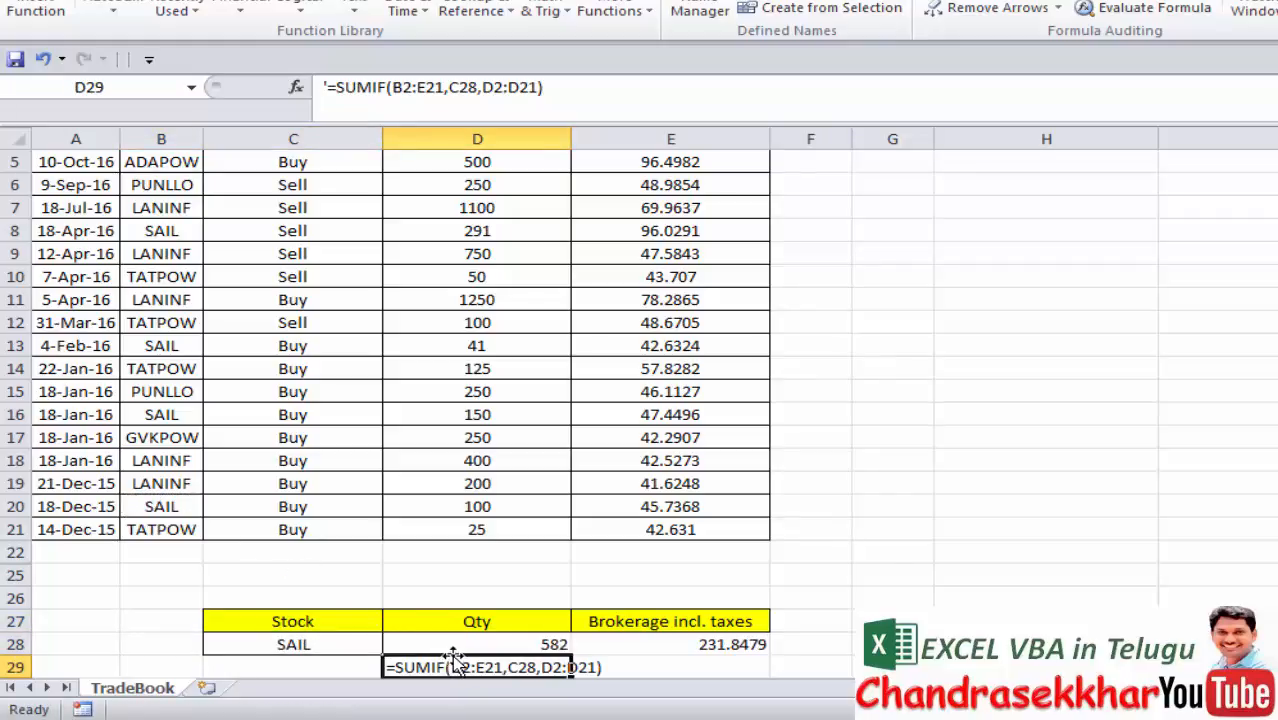
{"action": "left_click", "coordinate": [451, 647]}
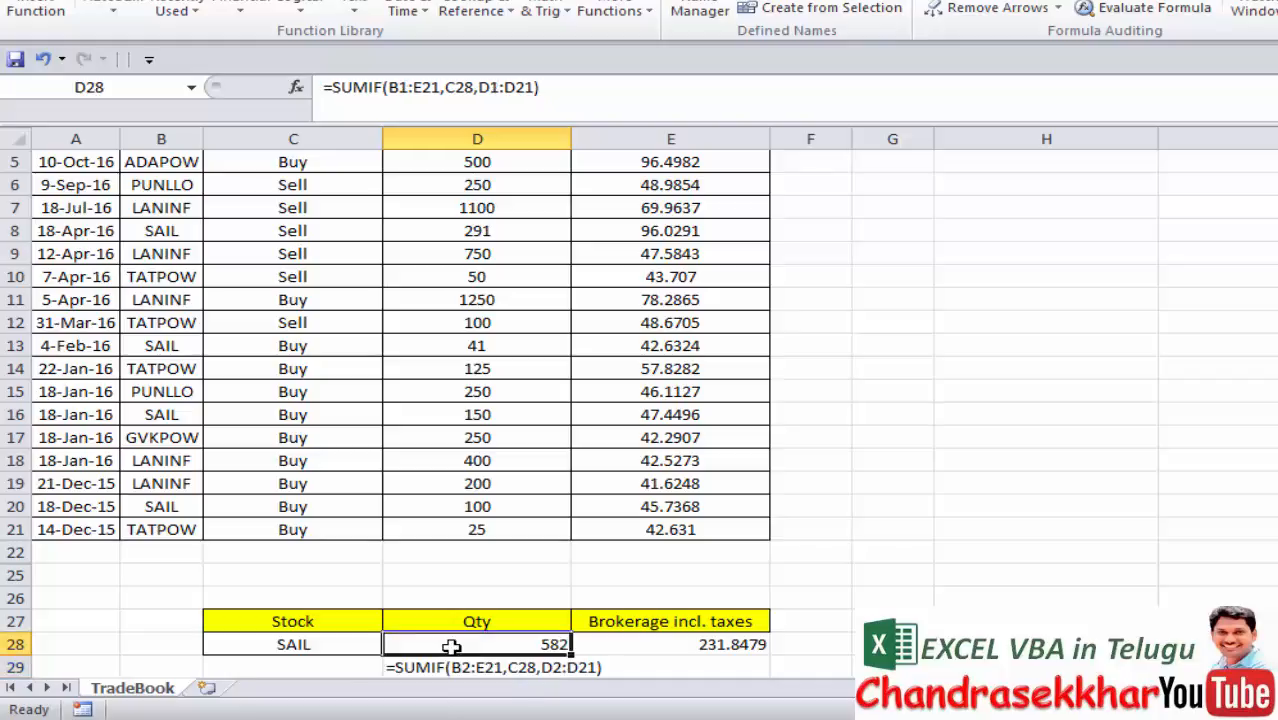
{"action": "left_click", "coordinate": [629, 645]}
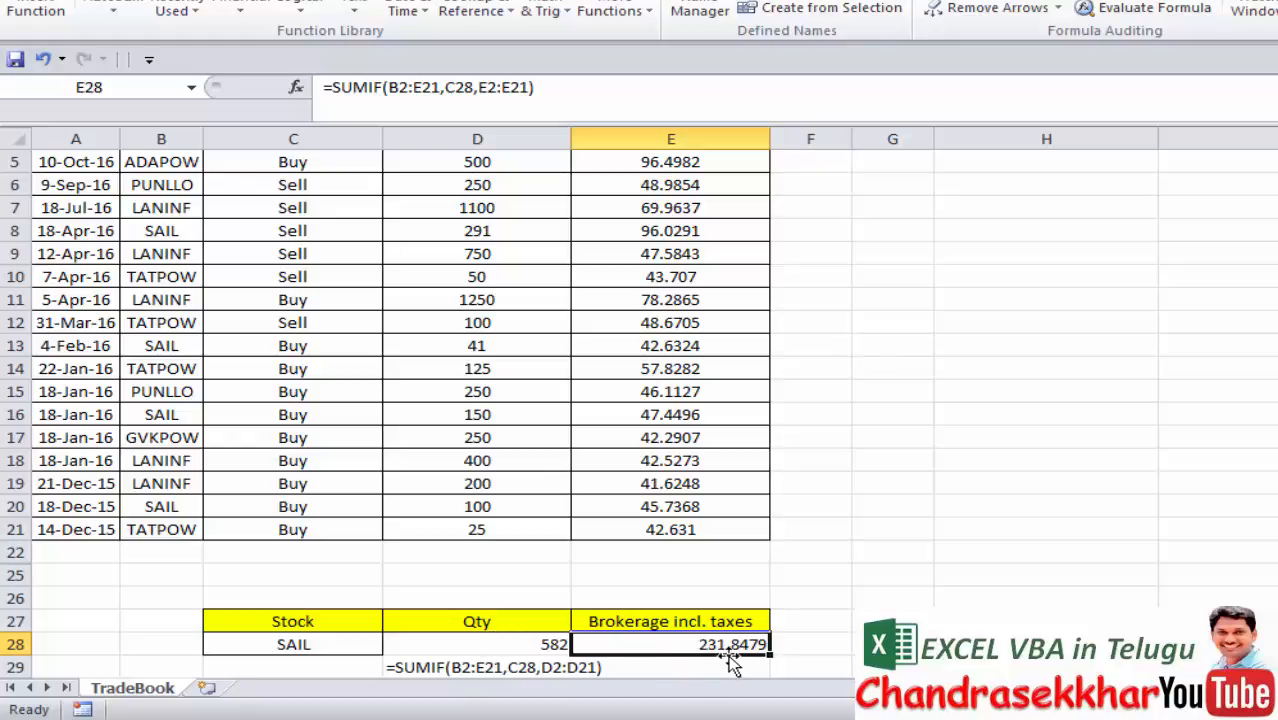
{"action": "left_click", "coordinate": [293, 643]}
{"action": "left_click", "coordinate": [432, 638]}
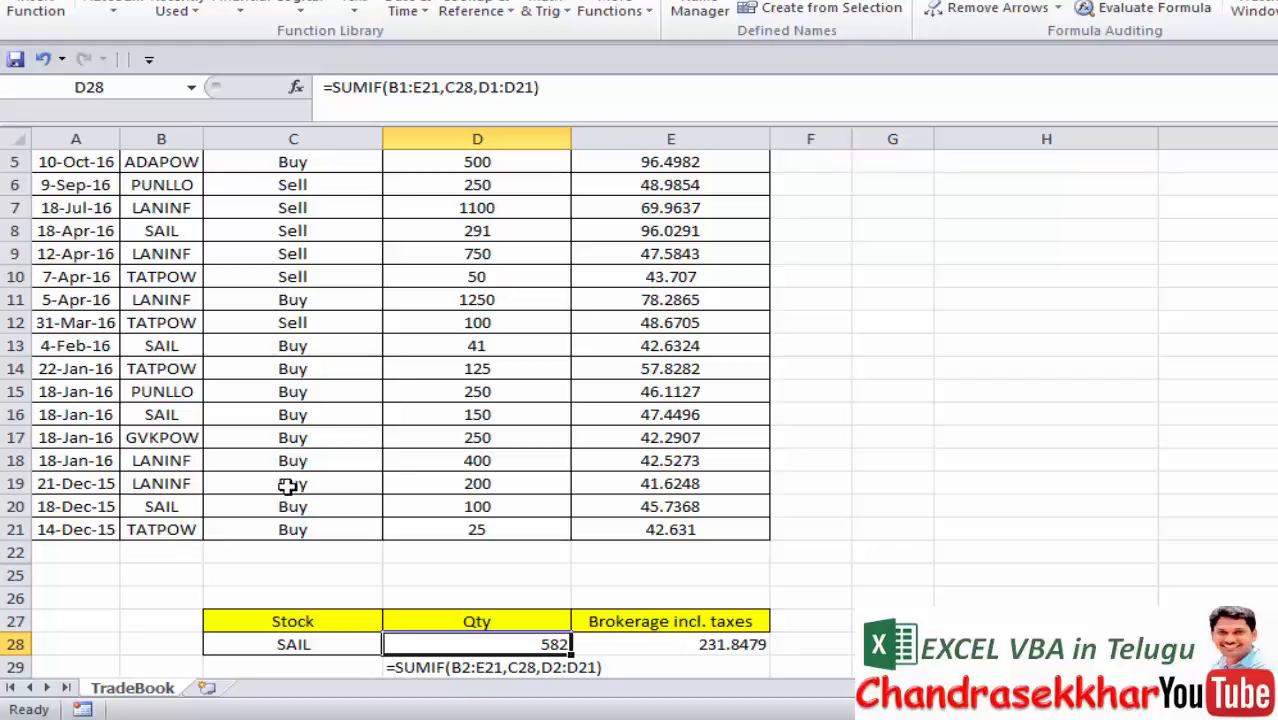
{"action": "left_click", "coordinate": [258, 641]}
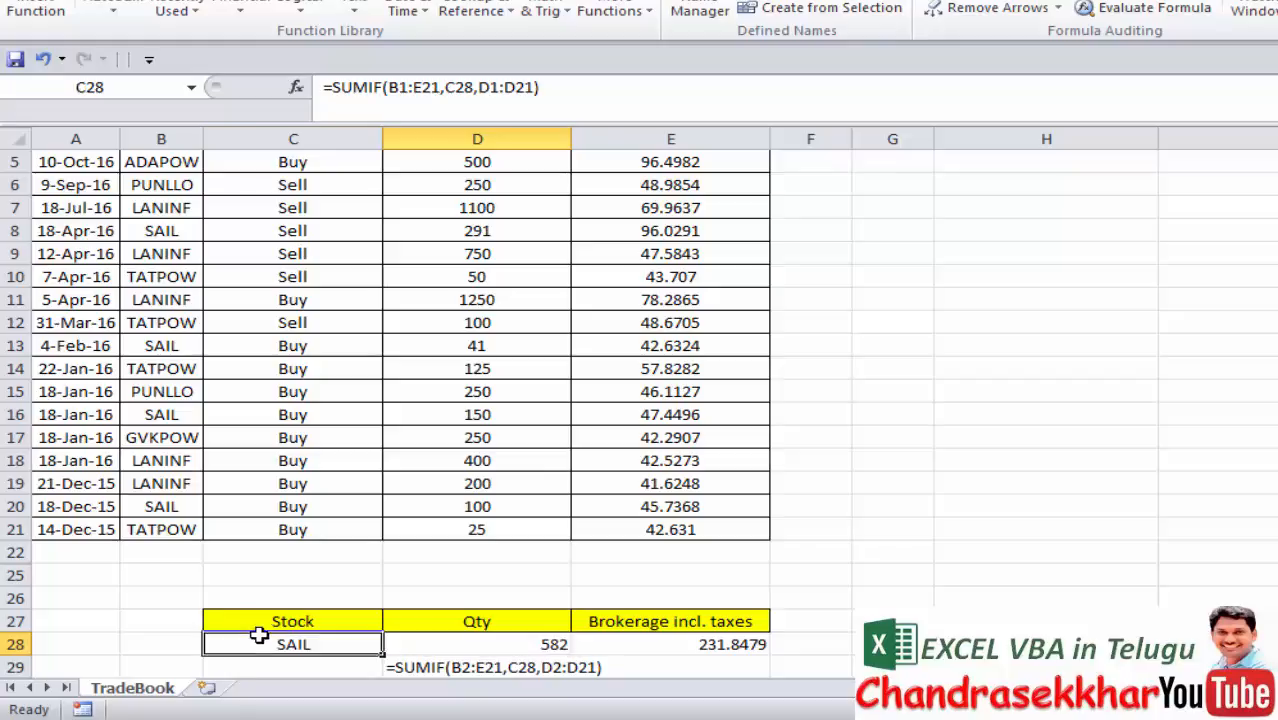
{"action": "left_click", "coordinate": [417, 641]}
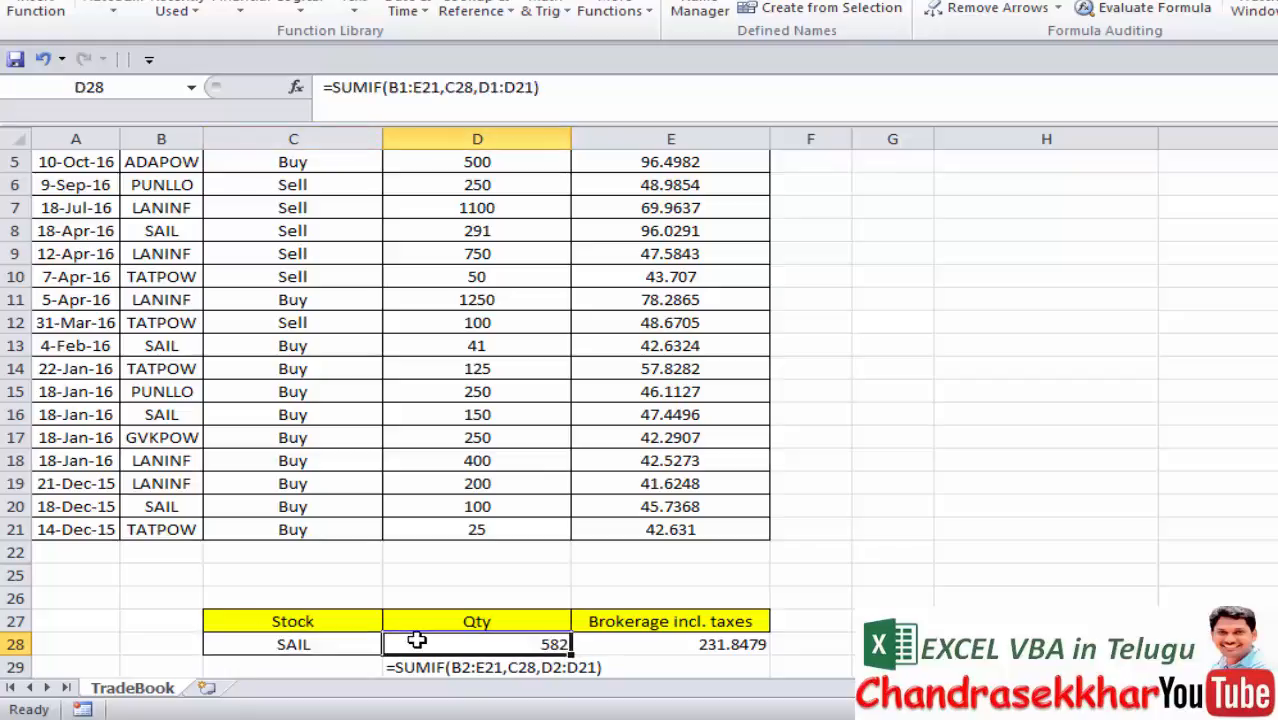
Begin a SUMIFS formula in cell D30, beneath the SUMIF formula text in D29.
{"action": "key", "text": "Left"}
{"action": "key", "text": "Left"}
{"action": "key", "text": "Left"}
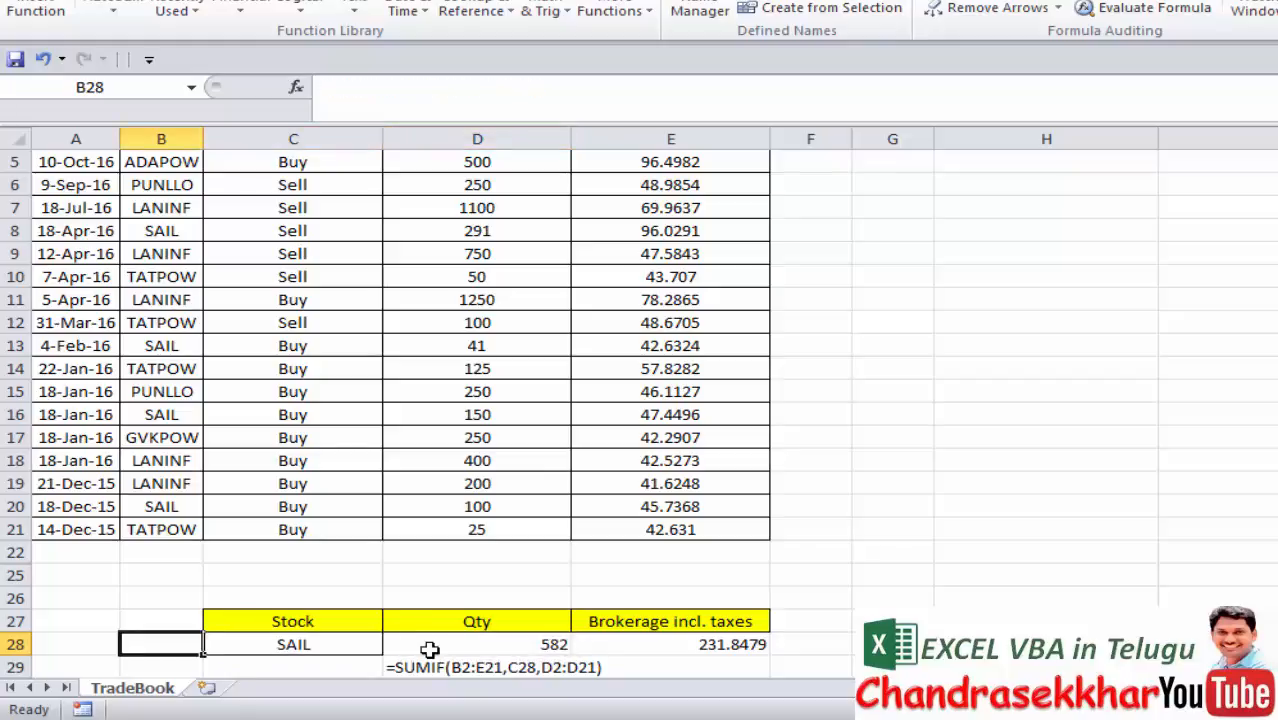
{"action": "key", "text": "Down"}
{"action": "key", "text": "Down"}
{"action": "key", "text": "Down"}
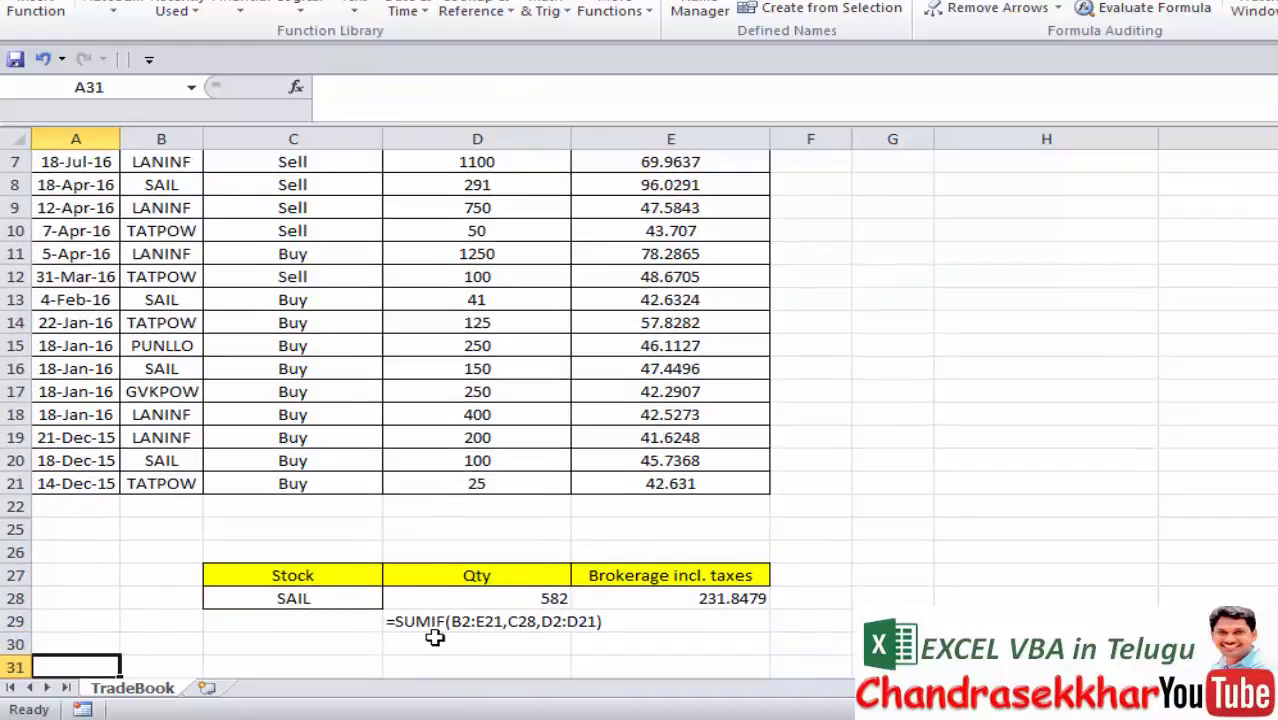
{"action": "left_click", "coordinate": [437, 641]}
{"action": "type", "text": "=sumi"}
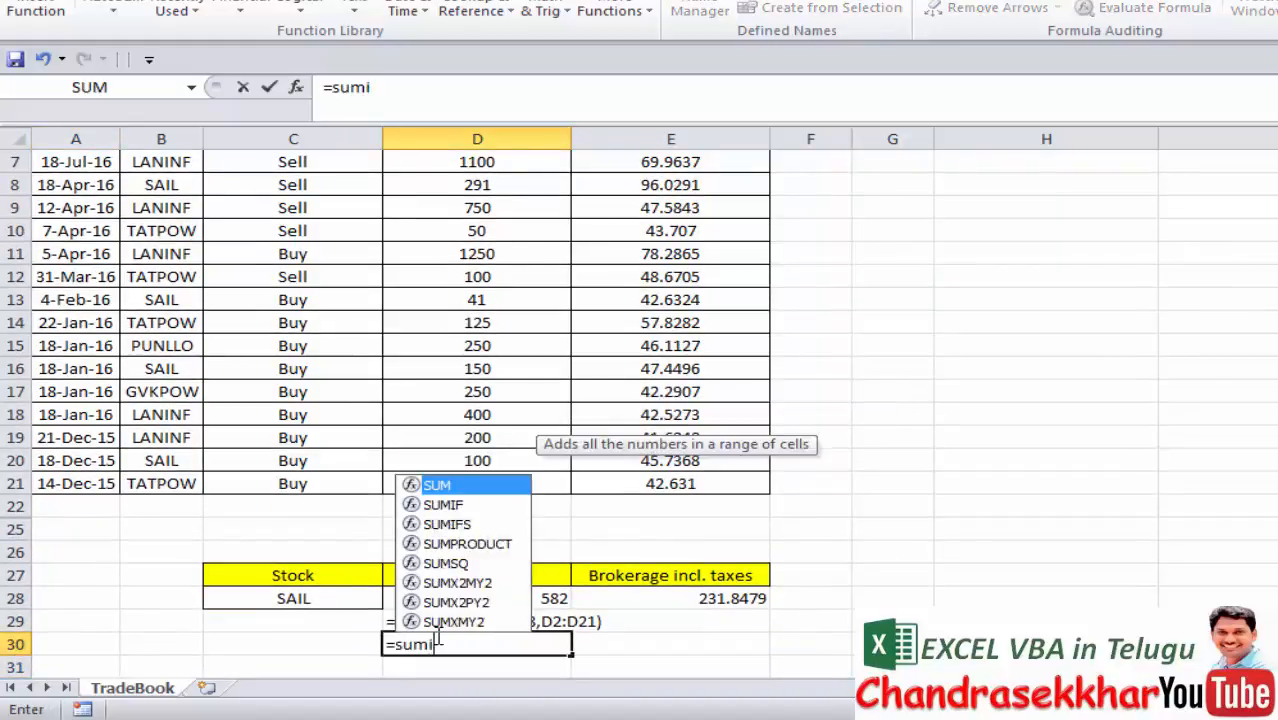
{"action": "type", "text": "f"}
{"action": "key", "text": "Down"}
{"action": "key", "text": "Tab"}
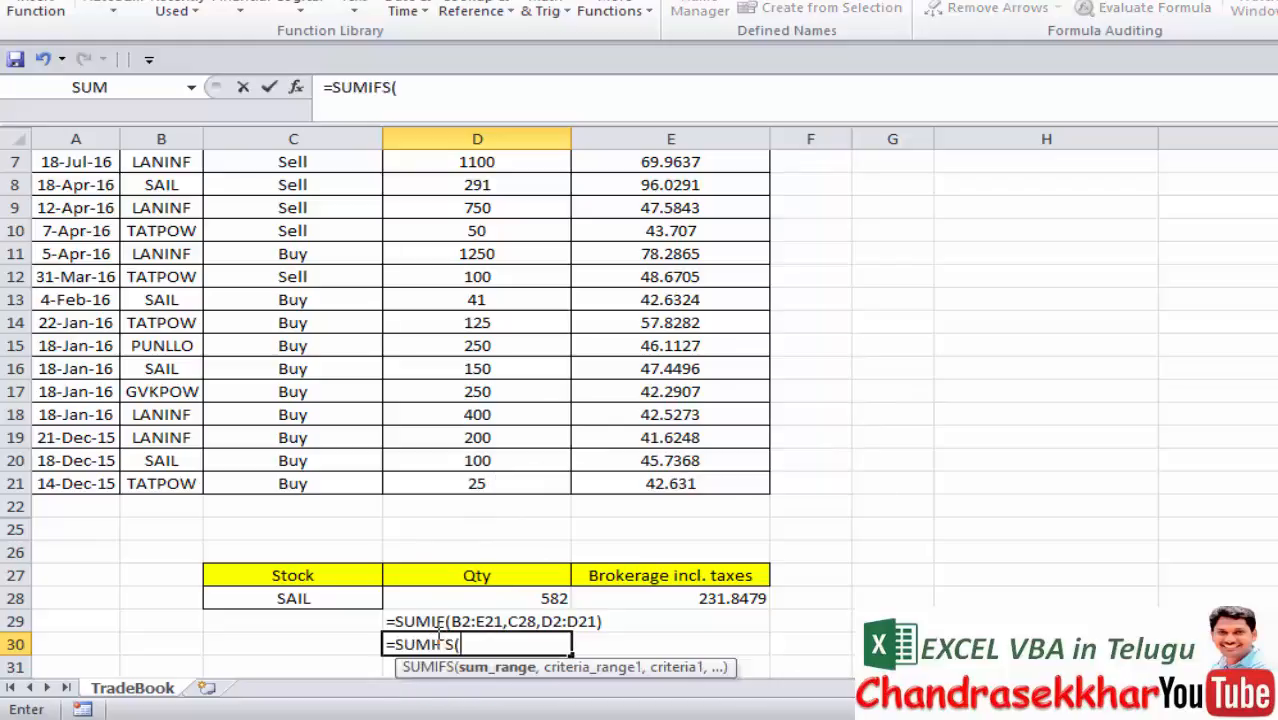